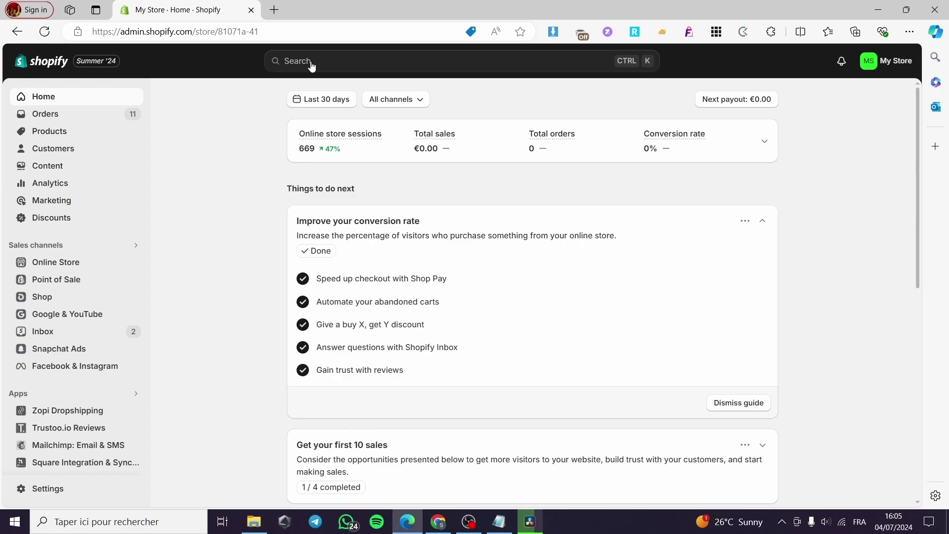
Step: Search the Shopify App Store for 'sami label' from the admin search bar
{"action": "left_click", "coordinate": [354, 66]}
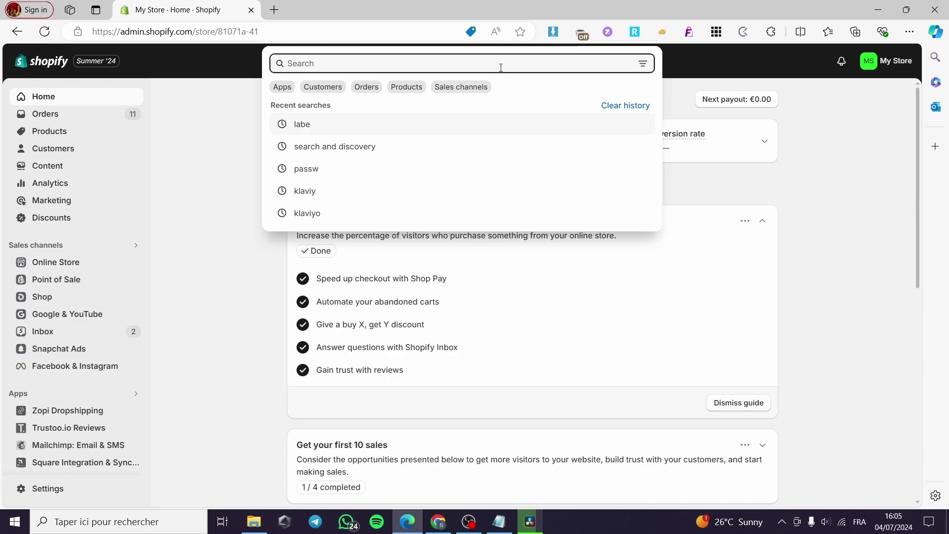
{"action": "type", "text": "sa"}
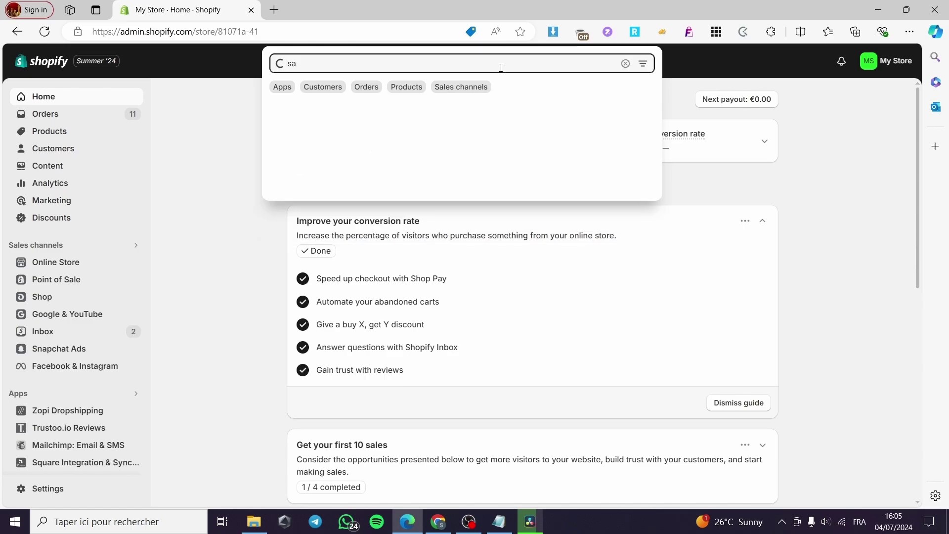
{"action": "type", "text": "mi"}
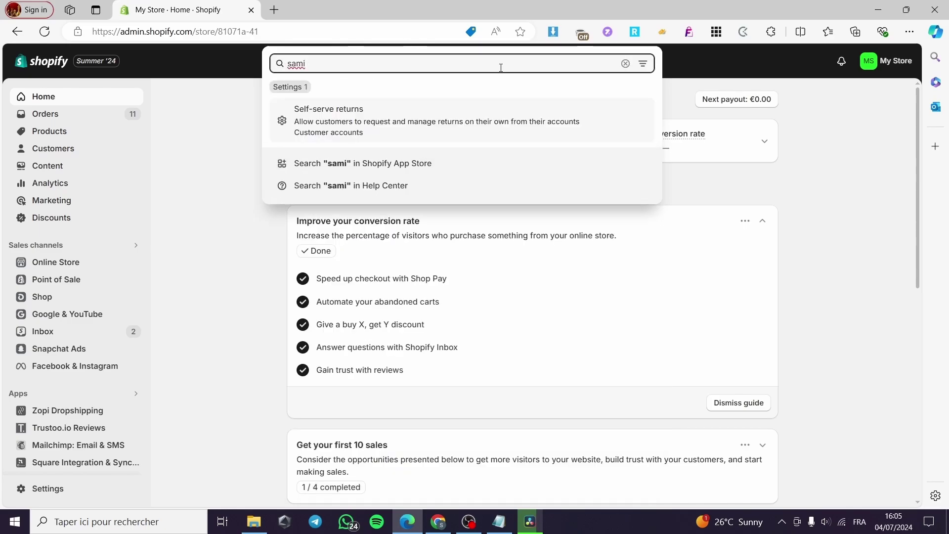
{"action": "type", "text": " label"}
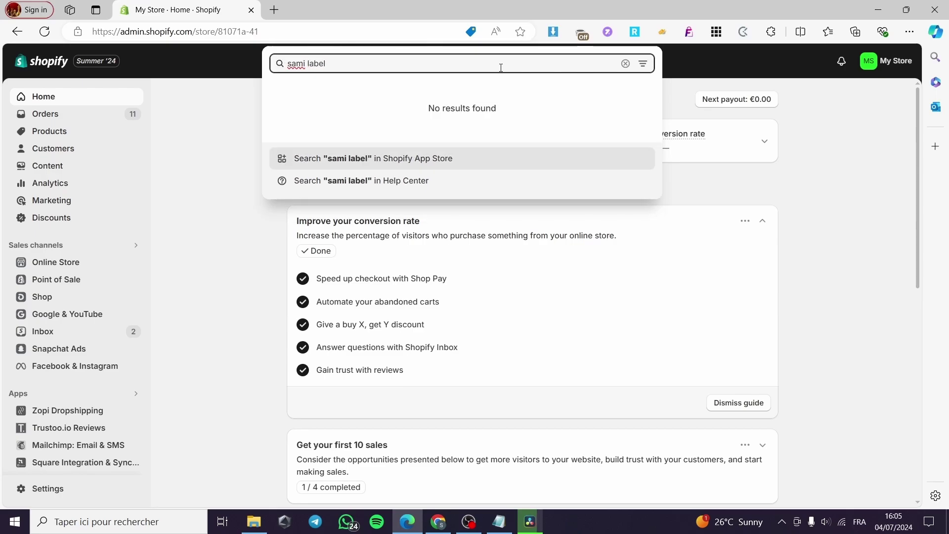
{"action": "key", "text": "Return"}
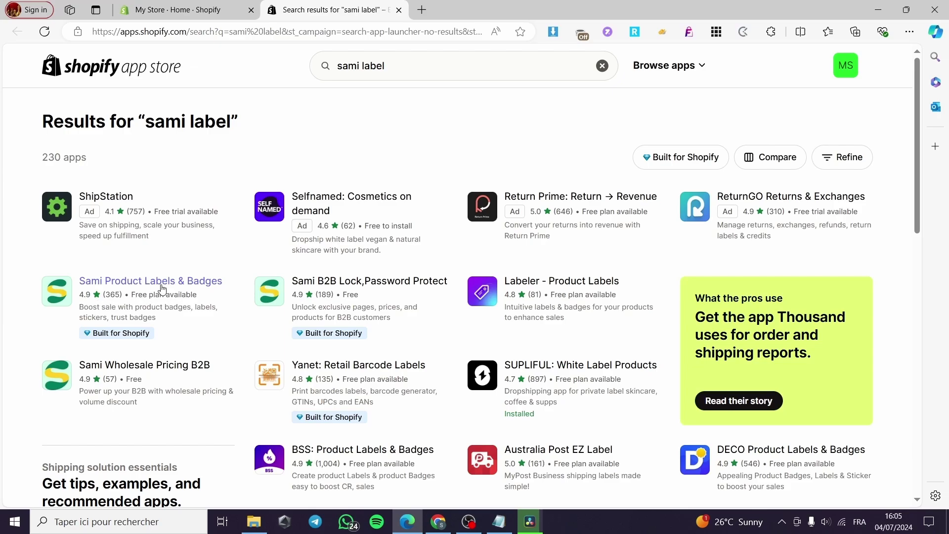
Step: Open the Sami Product Labels & Badges listing, start installing it, and close the App Store tab
{"action": "left_click", "coordinate": [123, 282]}
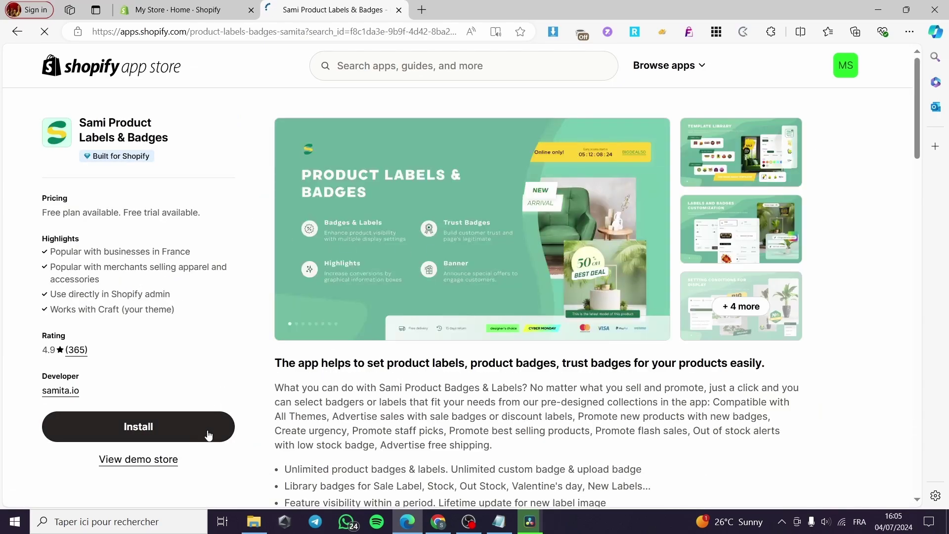
{"action": "left_click_drag", "start_coordinate": [198, 216], "coordinate": [123, 214]}
{"action": "left_click_drag", "start_coordinate": [42, 213], "coordinate": [122, 214]}
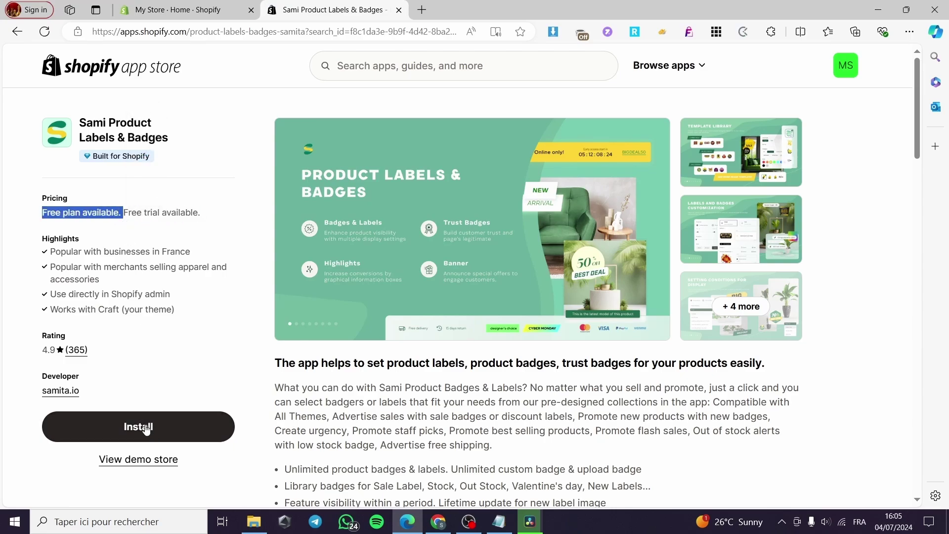
{"action": "left_click", "coordinate": [158, 433]}
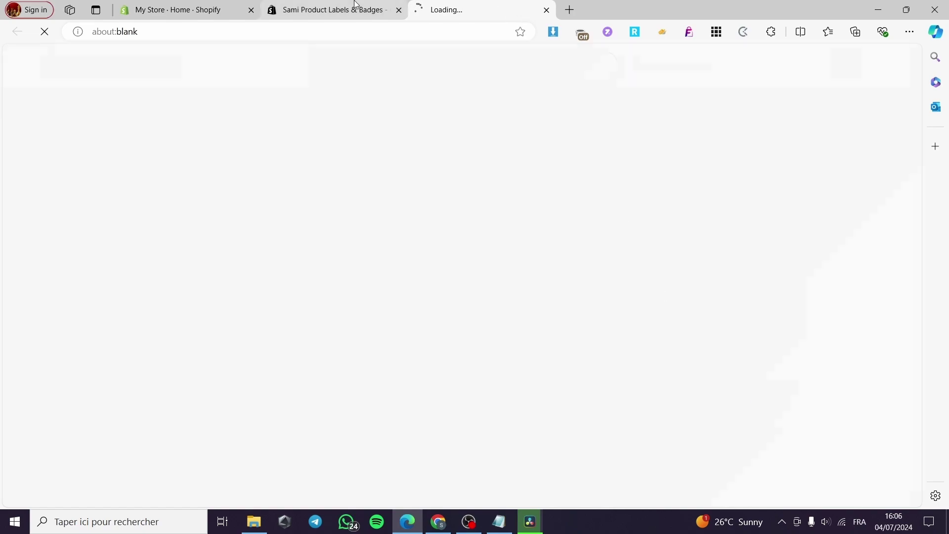
{"action": "left_click", "coordinate": [358, 7]}
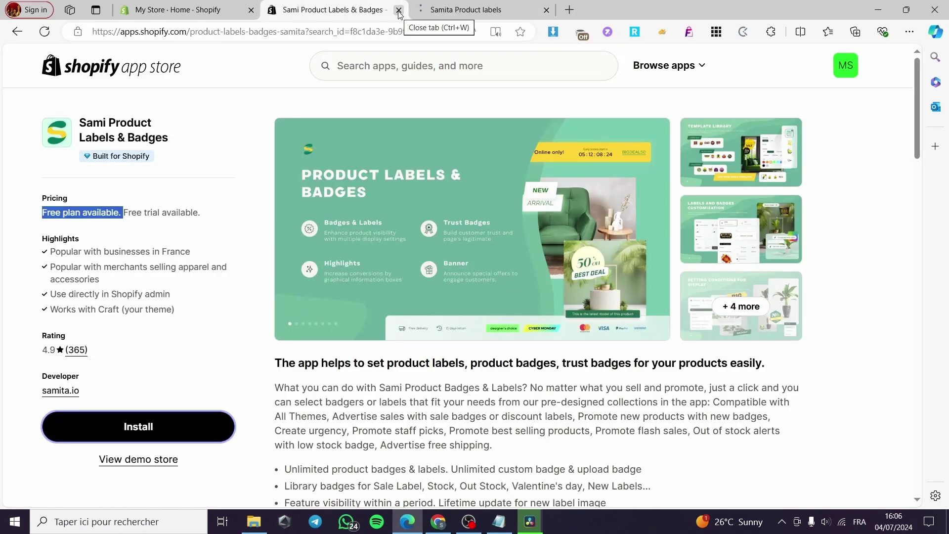
{"action": "left_click", "coordinate": [399, 10]}
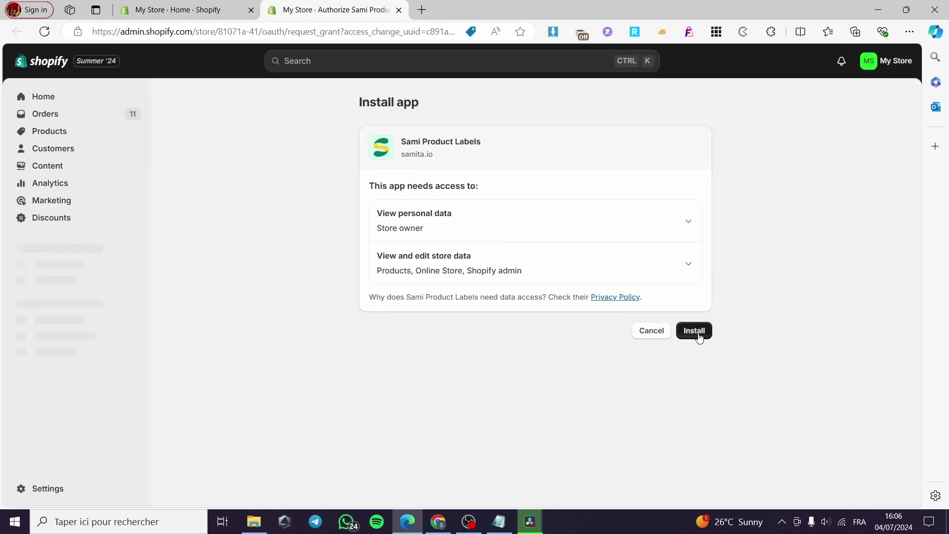
Step: Approve the app's access and stay on the FREE pricing plan
{"action": "left_click", "coordinate": [694, 332]}
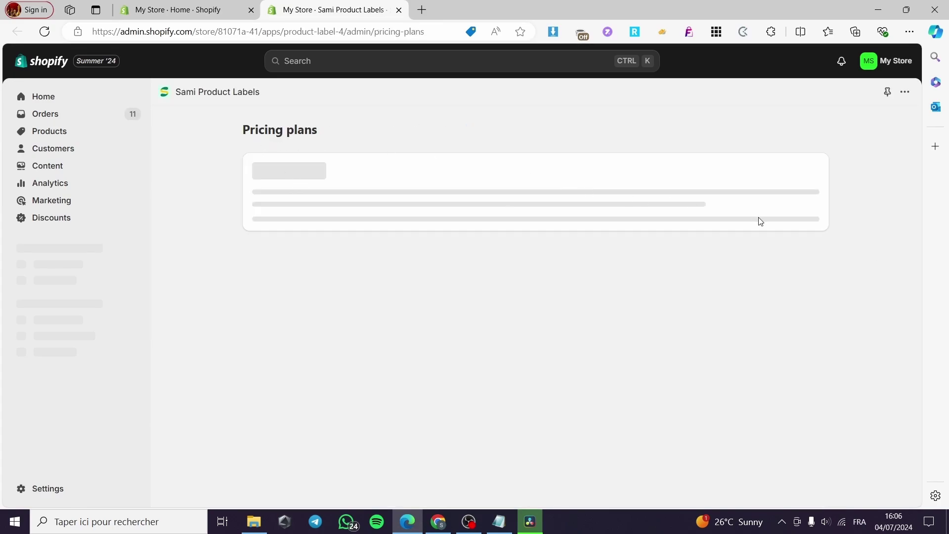
{"action": "scroll", "coordinate": [774, 220], "scroll_direction": "down", "scroll_amount": 5}
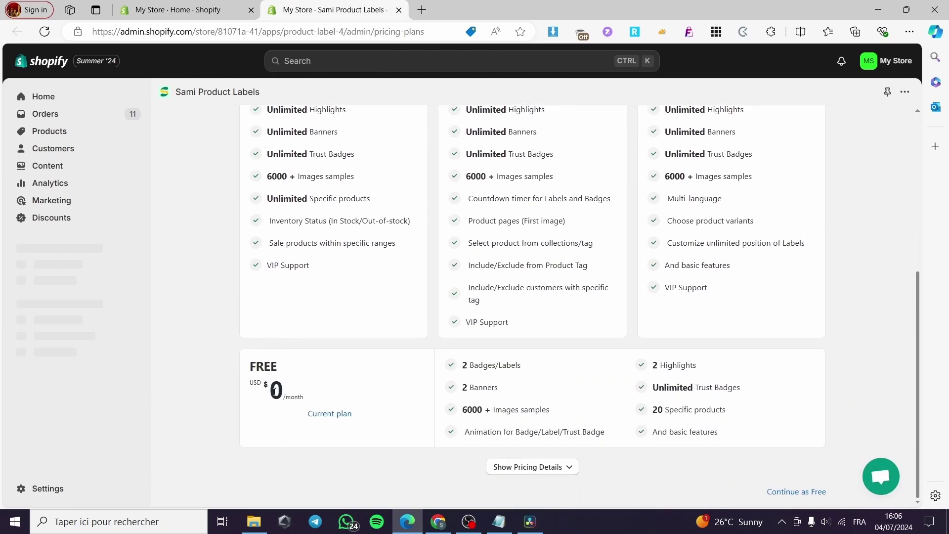
{"action": "scroll", "coordinate": [272, 391], "scroll_direction": "up", "scroll_amount": 5}
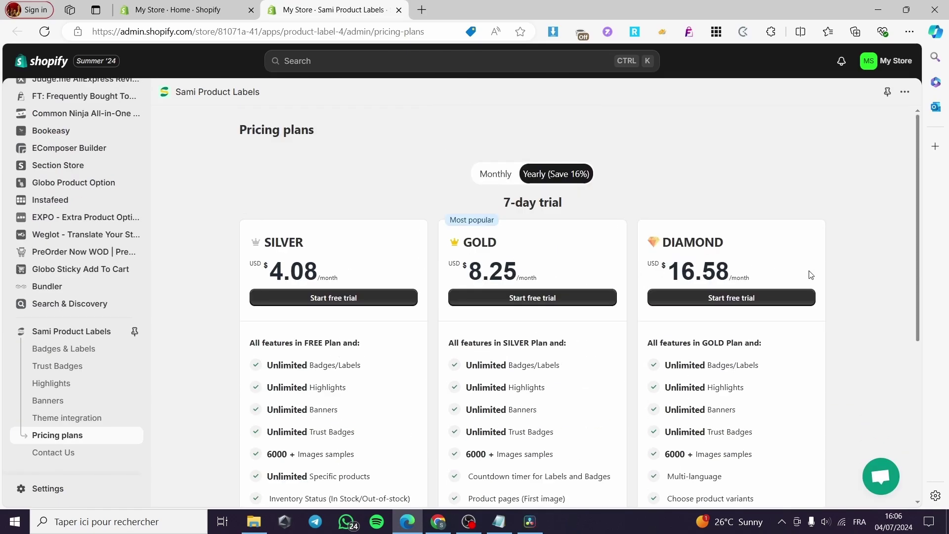
{"action": "scroll", "coordinate": [810, 275], "scroll_direction": "down", "scroll_amount": 5}
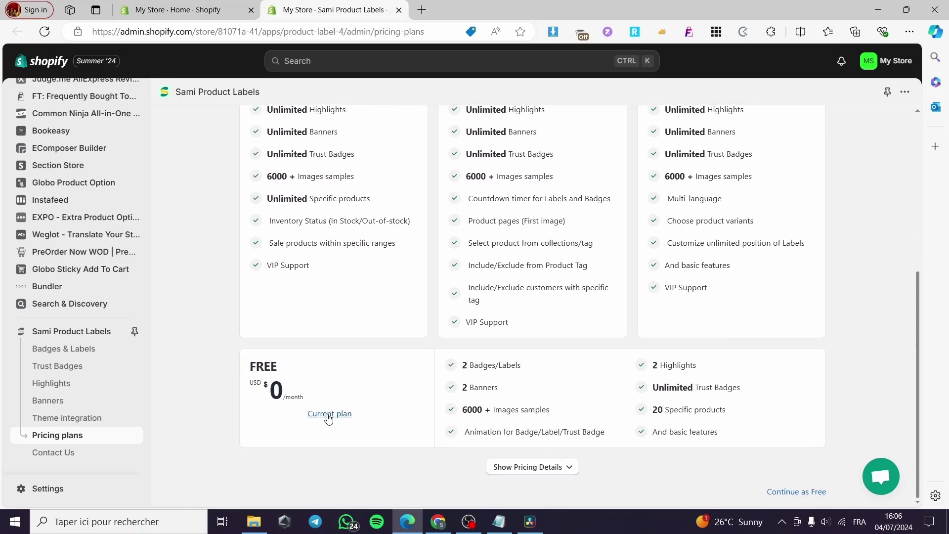
{"action": "left_click", "coordinate": [326, 415]}
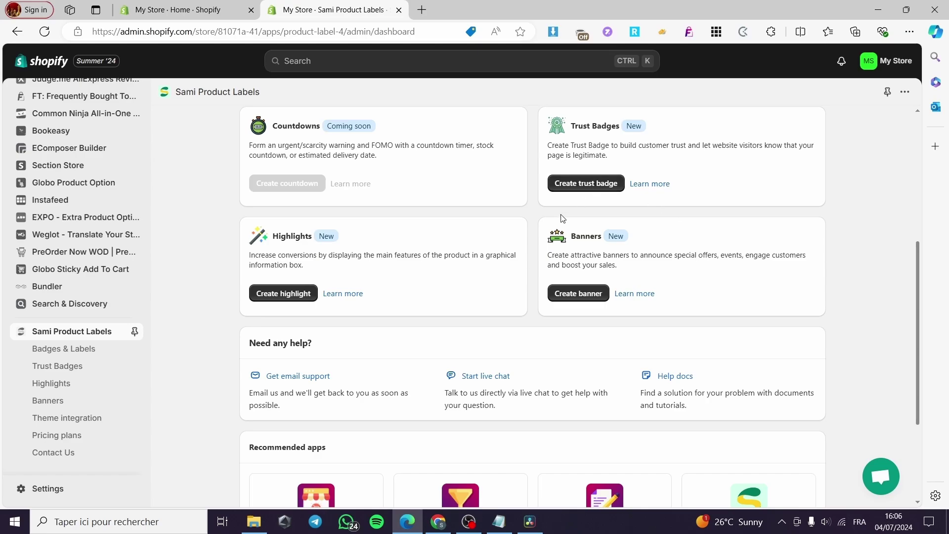
Step: Pin Sami Product Labels in the admin sidebar and go to its Badges & Labels page
{"action": "scroll", "coordinate": [560, 219], "scroll_direction": "down", "scroll_amount": 3}
{"action": "scroll", "coordinate": [596, 223], "scroll_direction": "up", "scroll_amount": 8}
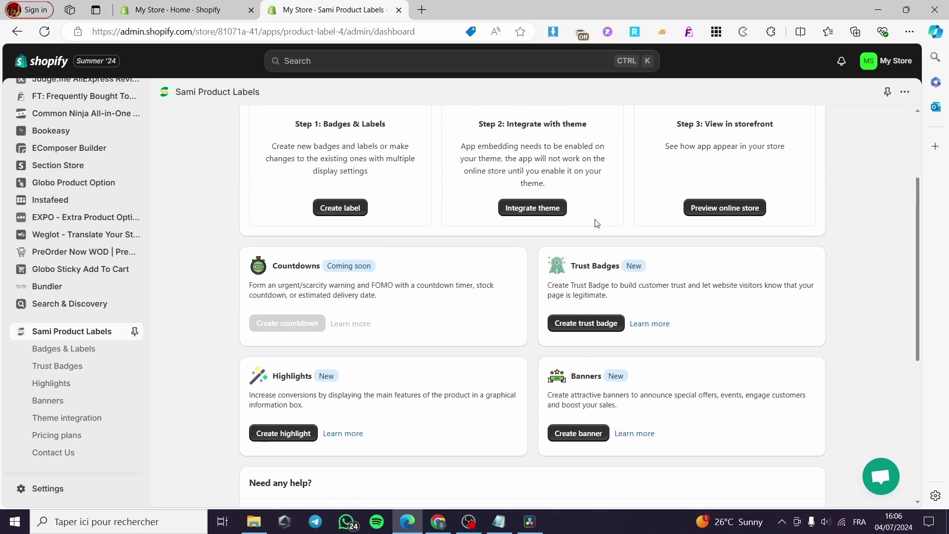
{"action": "left_click", "coordinate": [135, 332]}
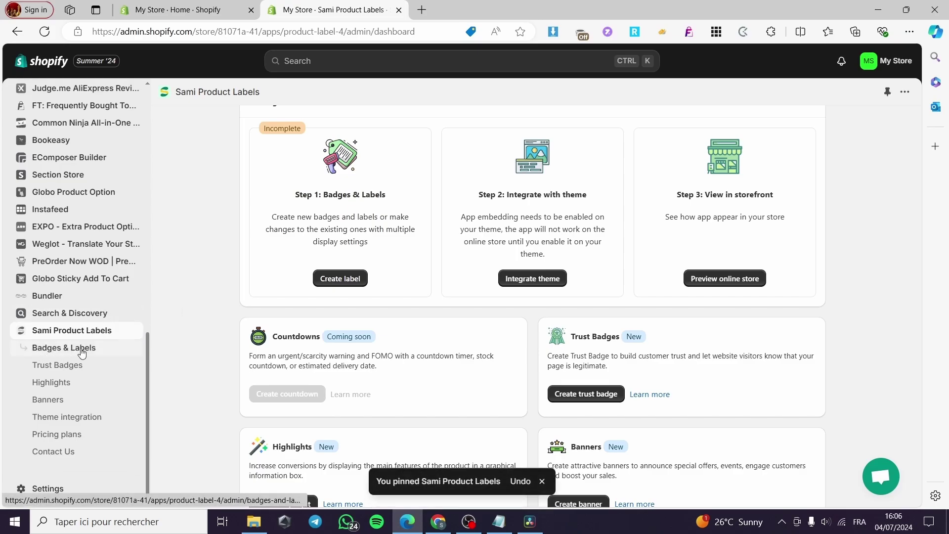
{"action": "left_click", "coordinate": [50, 350]}
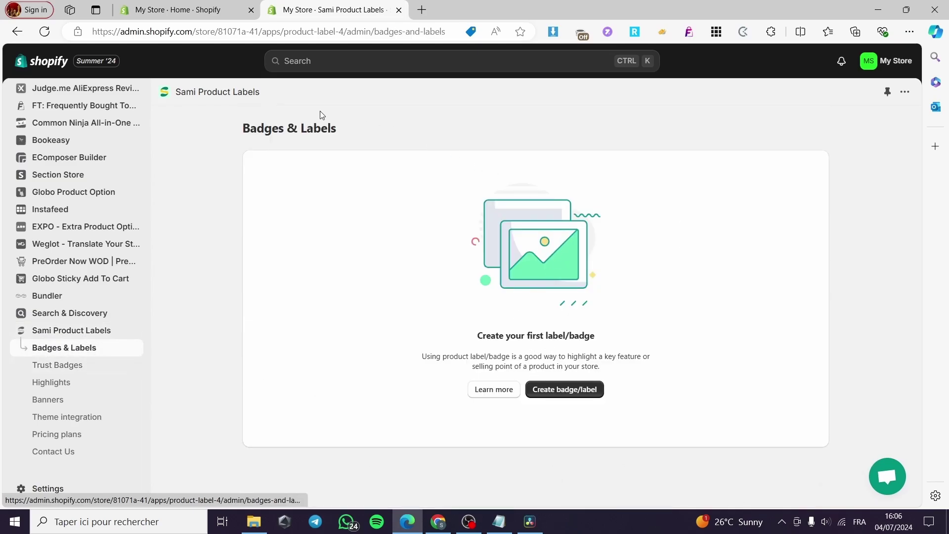
Step: Create a new Badge, dismiss the chat, keep the Image type, and bring up the badge image library
{"action": "left_click", "coordinate": [568, 391]}
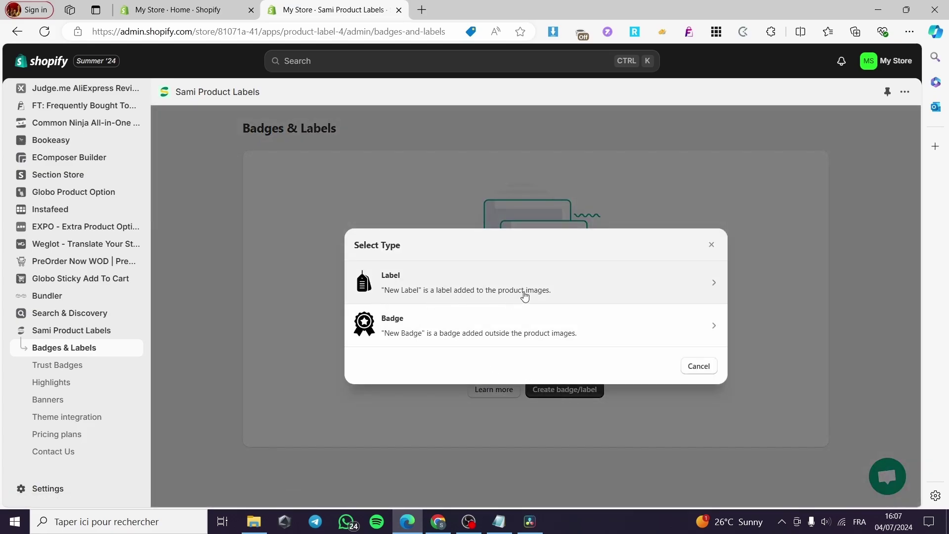
{"action": "left_click", "coordinate": [401, 332]}
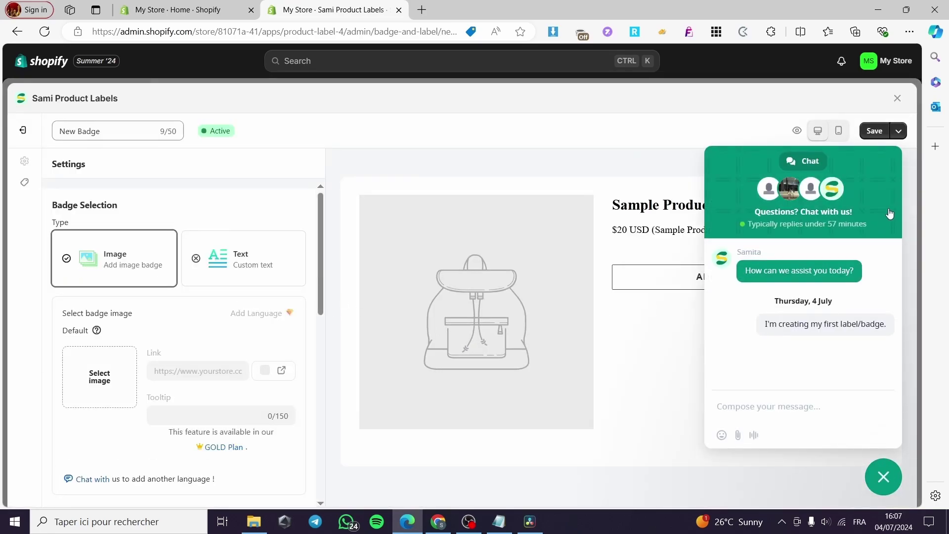
{"action": "left_click", "coordinate": [871, 482]}
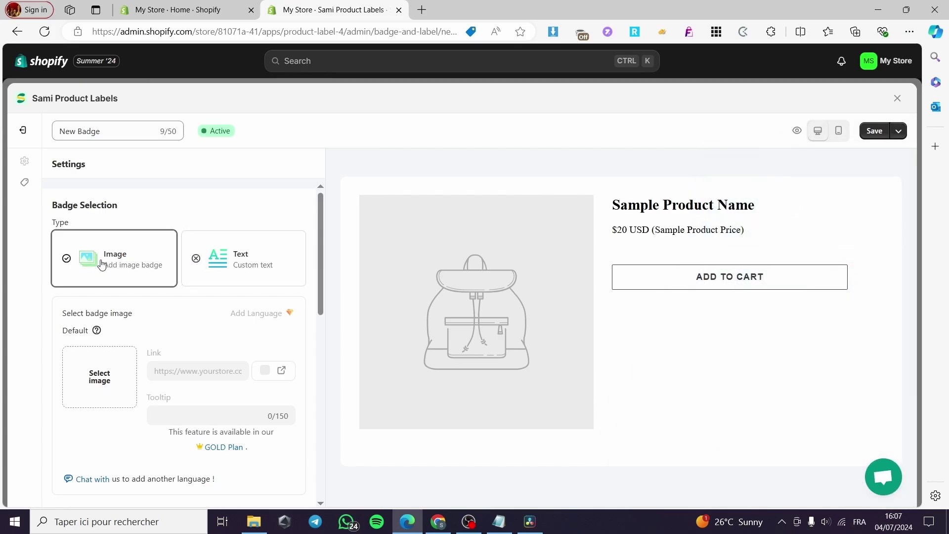
{"action": "left_click", "coordinate": [233, 265]}
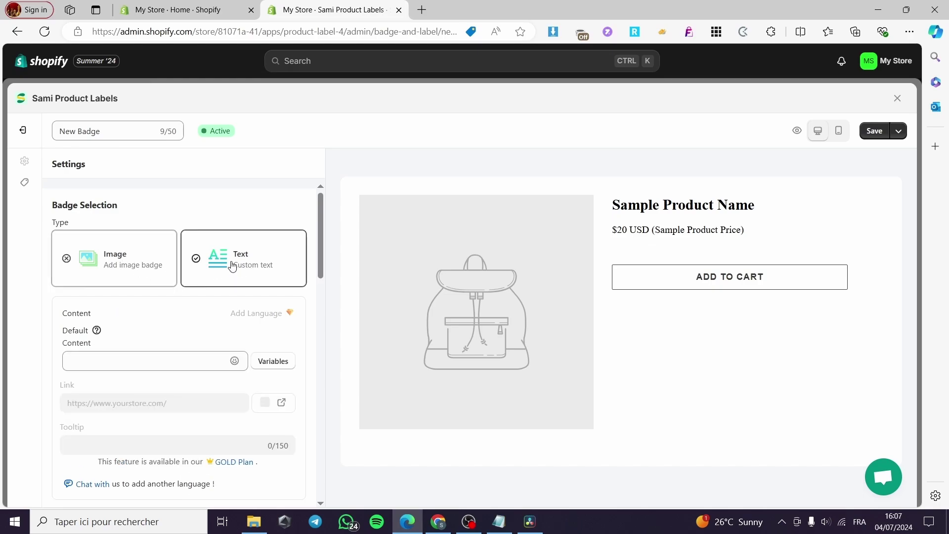
{"action": "left_click", "coordinate": [110, 263]}
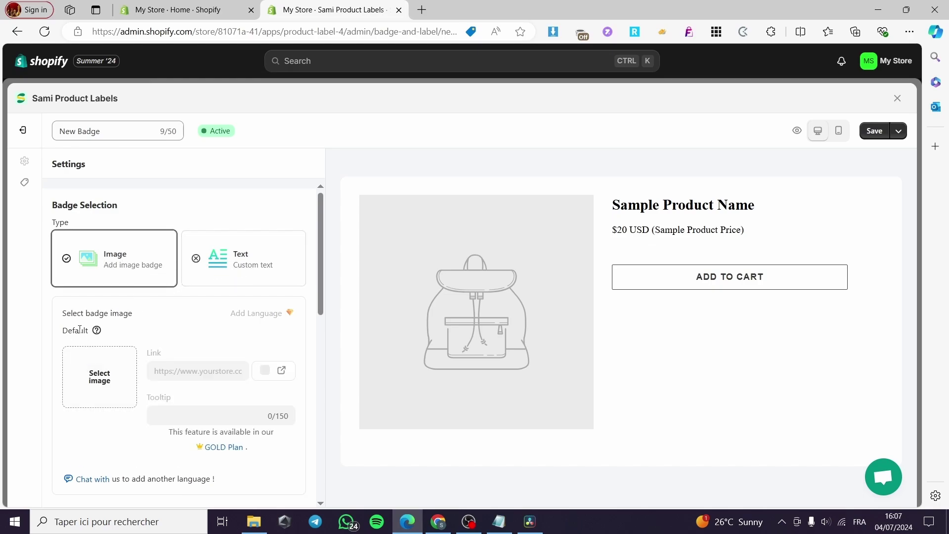
{"action": "left_click", "coordinate": [100, 378]}
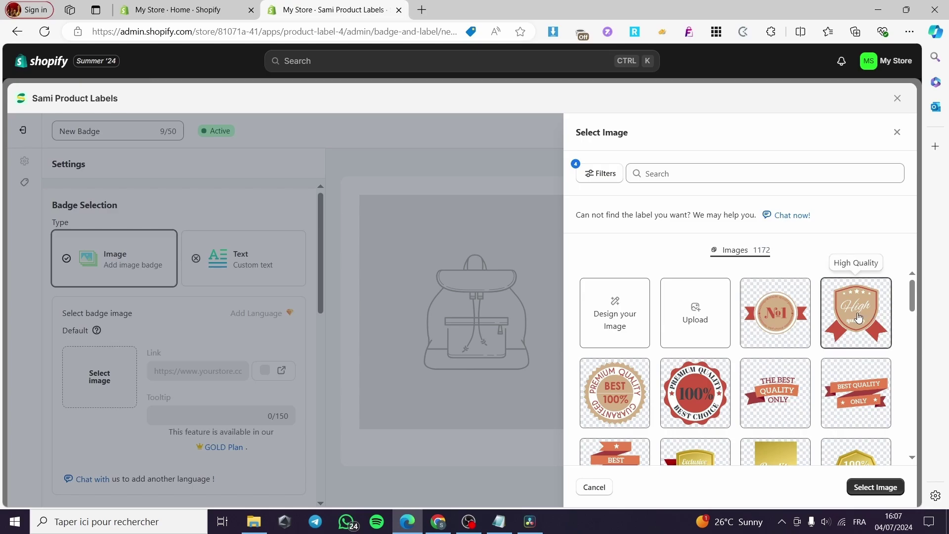
Step: Browse the badge image library and search it for 'bes'
{"action": "scroll", "coordinate": [858, 317], "scroll_direction": "down", "scroll_amount": 1}
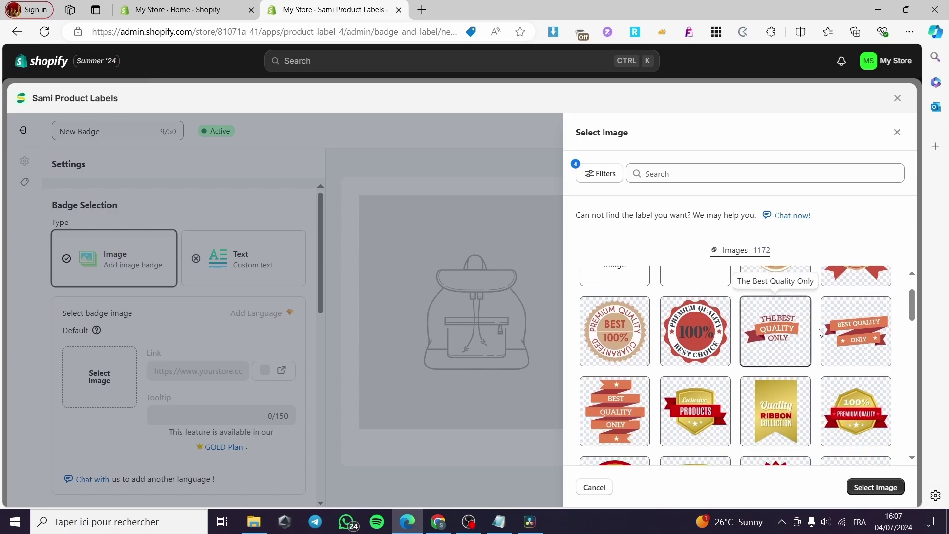
{"action": "scroll", "coordinate": [850, 328], "scroll_direction": "down", "scroll_amount": 2}
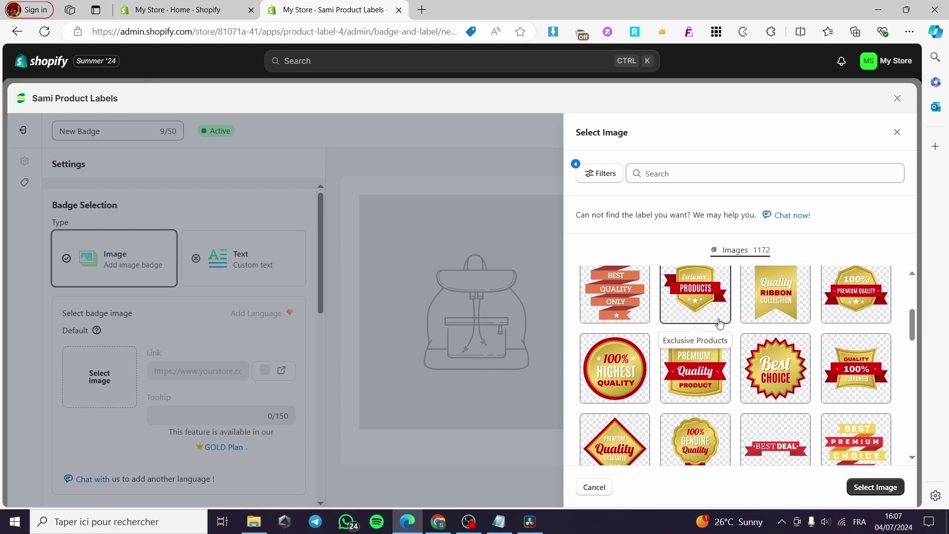
{"action": "scroll", "coordinate": [692, 311], "scroll_direction": "down", "scroll_amount": 1}
{"action": "scroll", "coordinate": [752, 345], "scroll_direction": "down", "scroll_amount": 1}
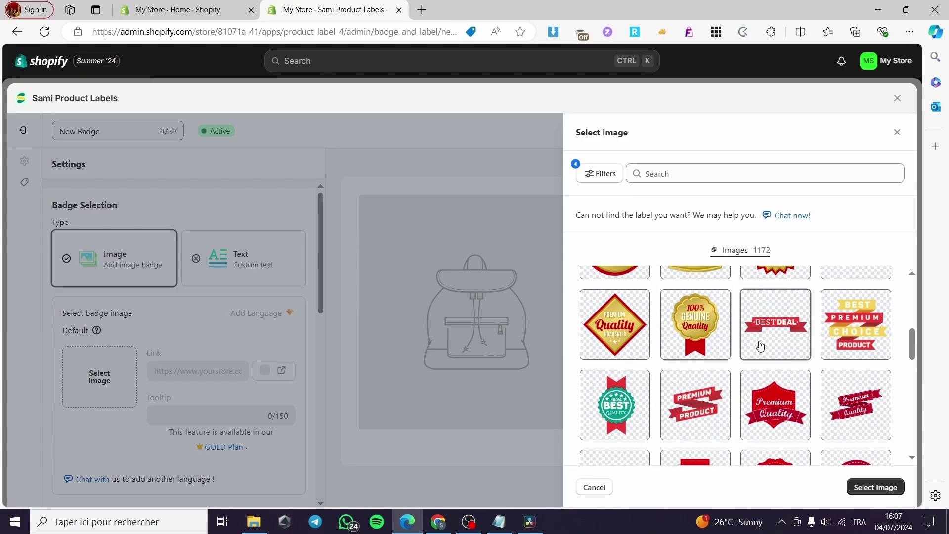
{"action": "scroll", "coordinate": [847, 339], "scroll_direction": "down", "scroll_amount": 2}
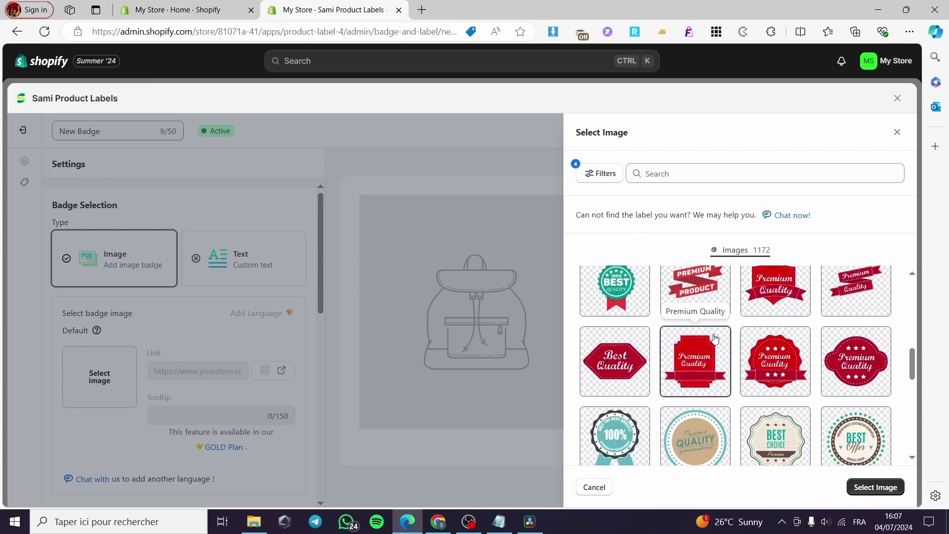
{"action": "scroll", "coordinate": [706, 346], "scroll_direction": "down", "scroll_amount": 2}
{"action": "scroll", "coordinate": [702, 336], "scroll_direction": "down", "scroll_amount": 1}
{"action": "scroll", "coordinate": [741, 346], "scroll_direction": "up", "scroll_amount": 5}
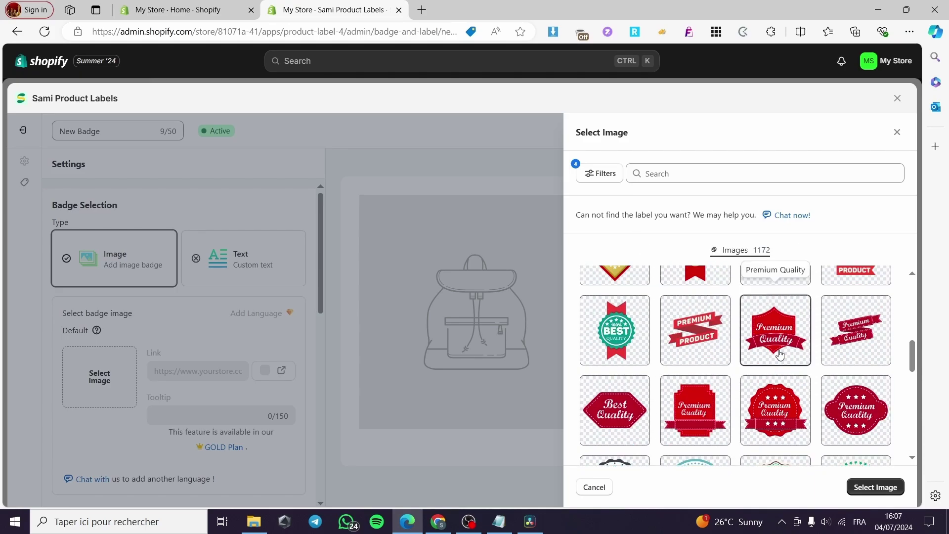
{"action": "left_click", "coordinate": [706, 173]}
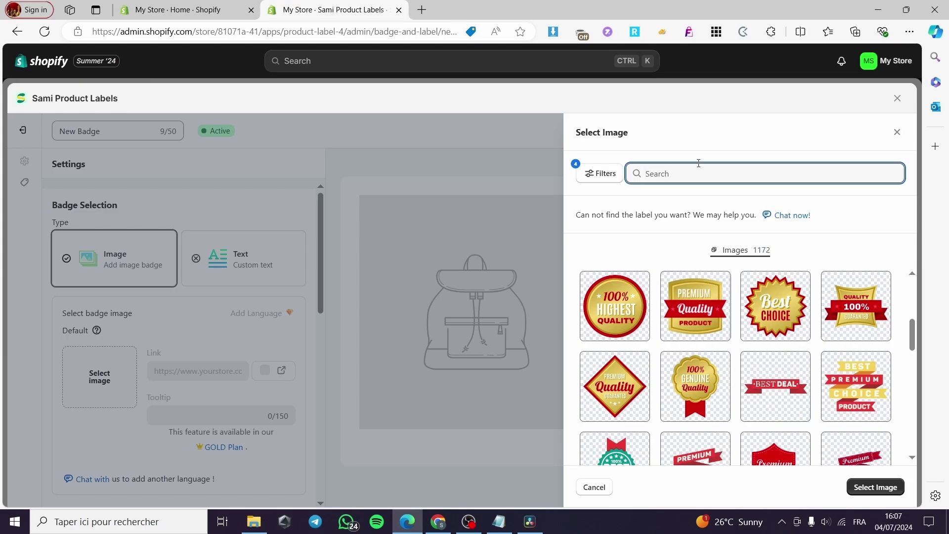
{"action": "type", "text": "best se"}
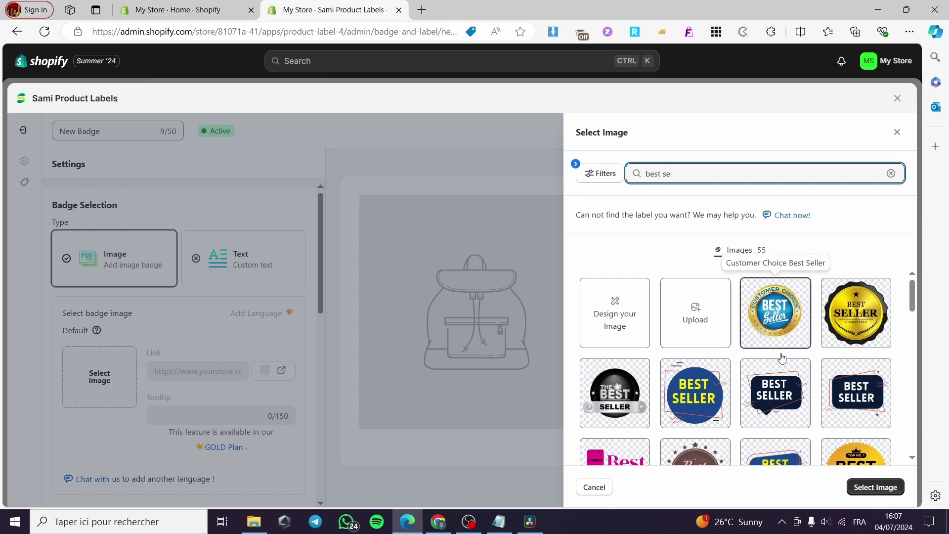
Step: Apply the gold Best Seller rosette with red ribbons, keeping the badge type as Image
{"action": "scroll", "coordinate": [848, 328], "scroll_direction": "down", "scroll_amount": 10}
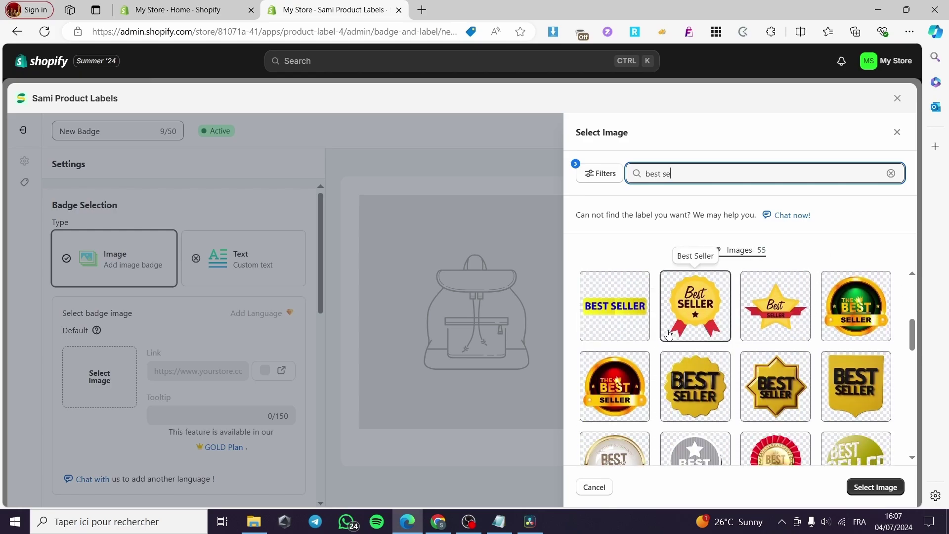
{"action": "scroll", "coordinate": [692, 332], "scroll_direction": "down", "scroll_amount": 4}
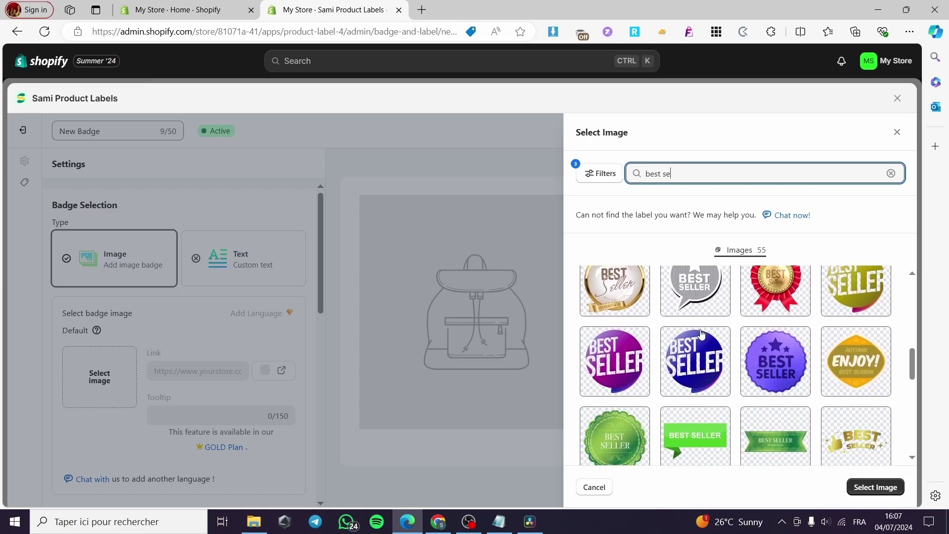
{"action": "scroll", "coordinate": [702, 333], "scroll_direction": "up", "scroll_amount": 5}
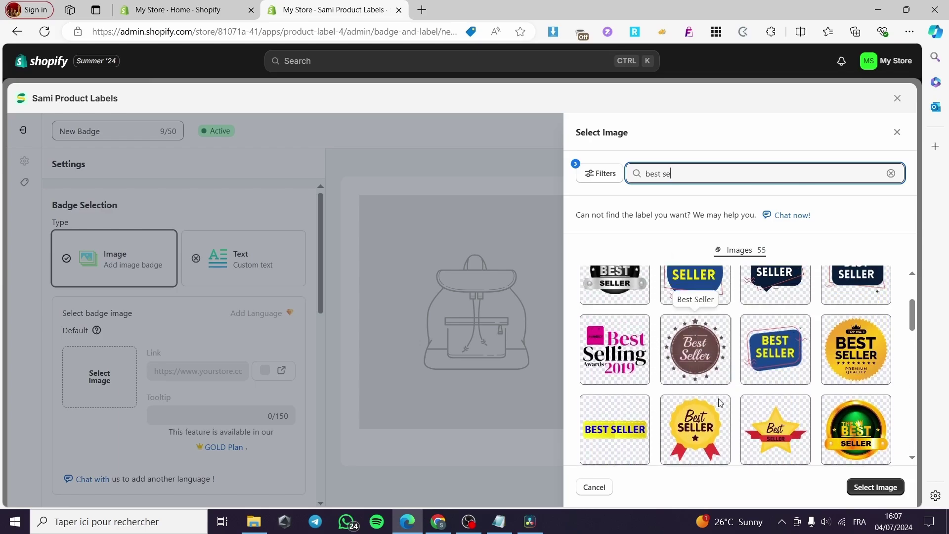
{"action": "scroll", "coordinate": [700, 428], "scroll_direction": "up", "scroll_amount": 5}
{"action": "scroll", "coordinate": [697, 405], "scroll_direction": "down", "scroll_amount": 6}
{"action": "left_click", "coordinate": [697, 394]}
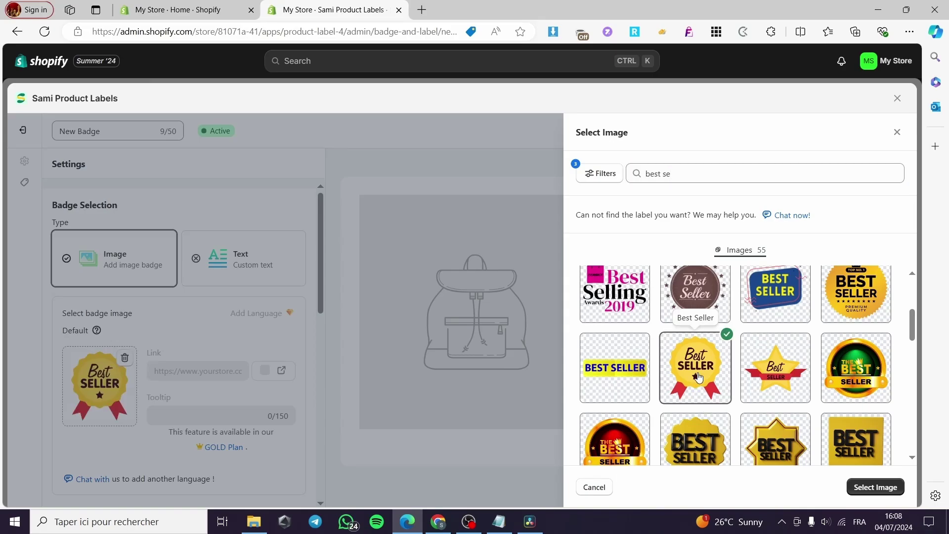
{"action": "left_click", "coordinate": [876, 488]}
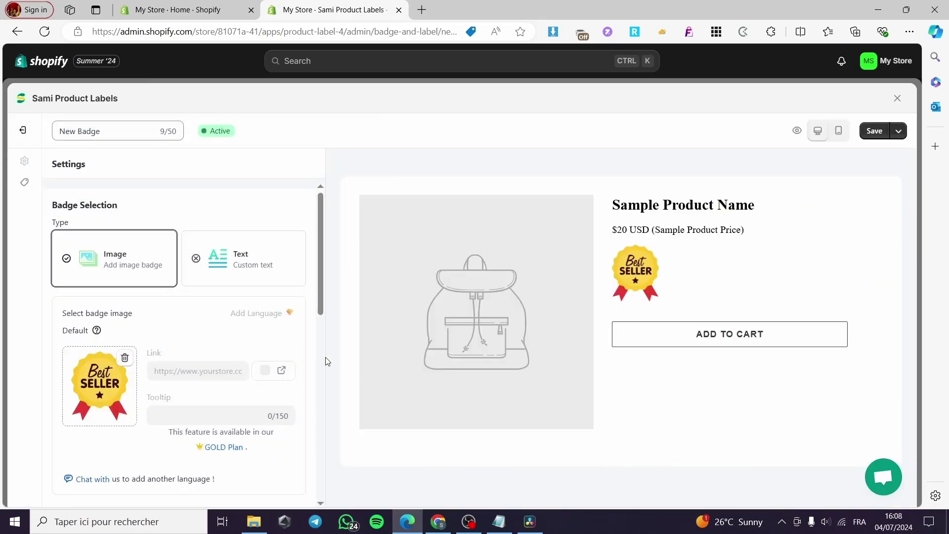
{"action": "left_click", "coordinate": [233, 264]}
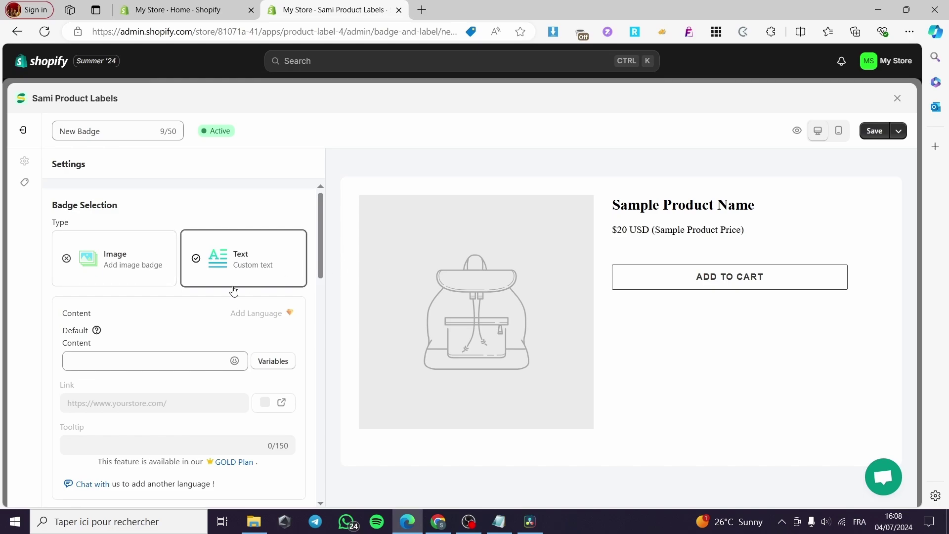
{"action": "left_click", "coordinate": [108, 263]}
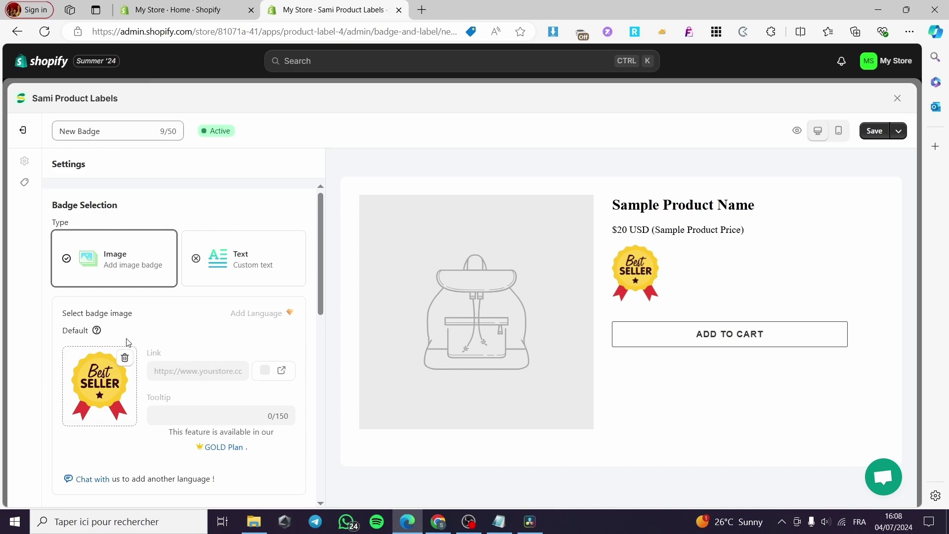
{"action": "scroll", "coordinate": [148, 344], "scroll_direction": "down", "scroll_amount": 4}
{"action": "scroll", "coordinate": [94, 341], "scroll_direction": "down", "scroll_amount": 1}
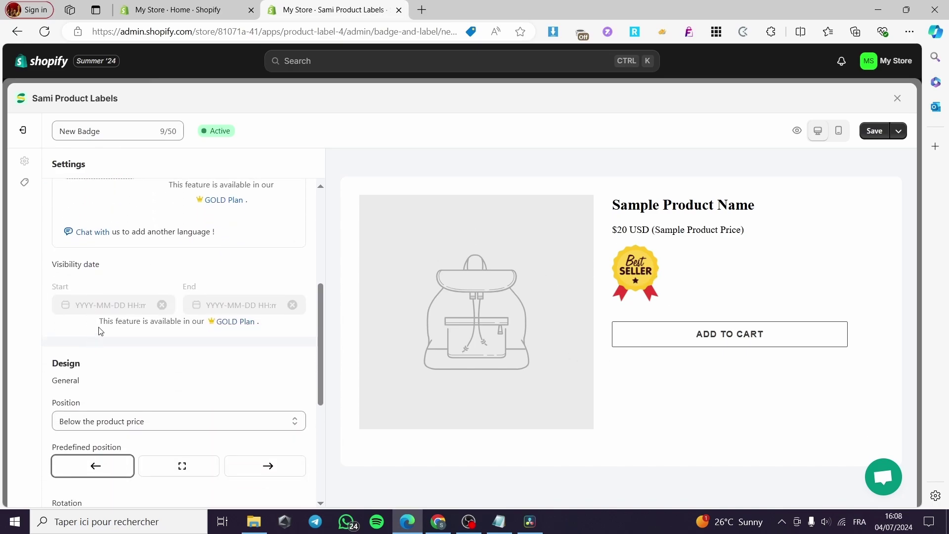
{"action": "scroll", "coordinate": [124, 364], "scroll_direction": "down", "scroll_amount": 2}
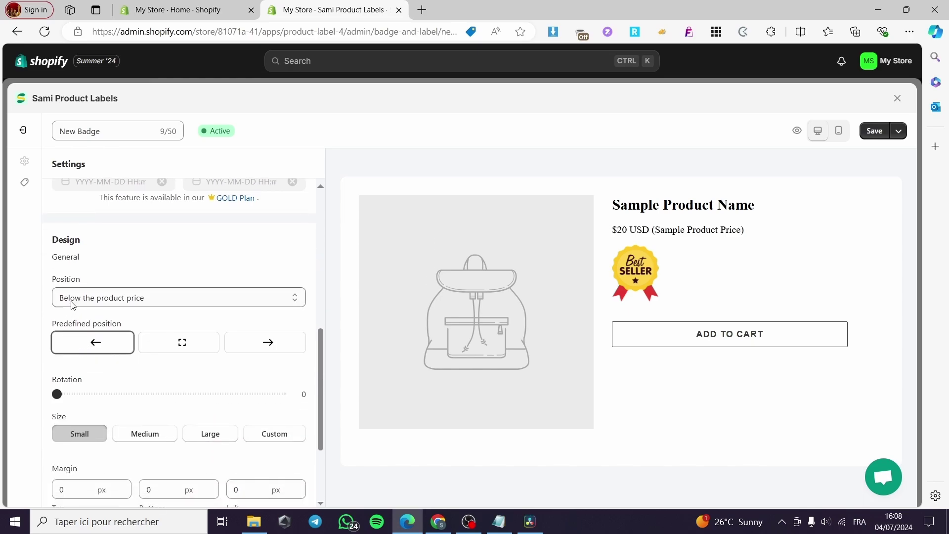
{"action": "left_click", "coordinate": [137, 301]}
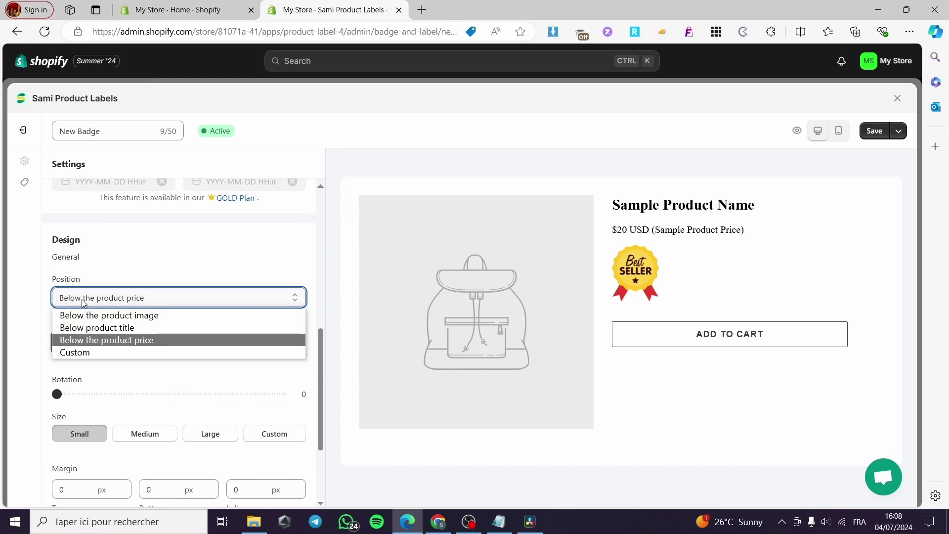
{"action": "left_click", "coordinate": [82, 328]}
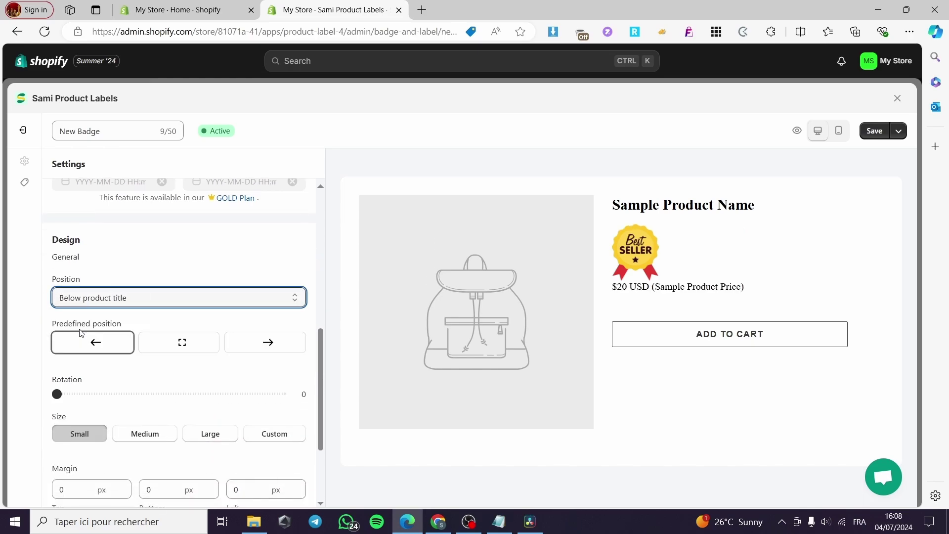
{"action": "left_click", "coordinate": [122, 299]}
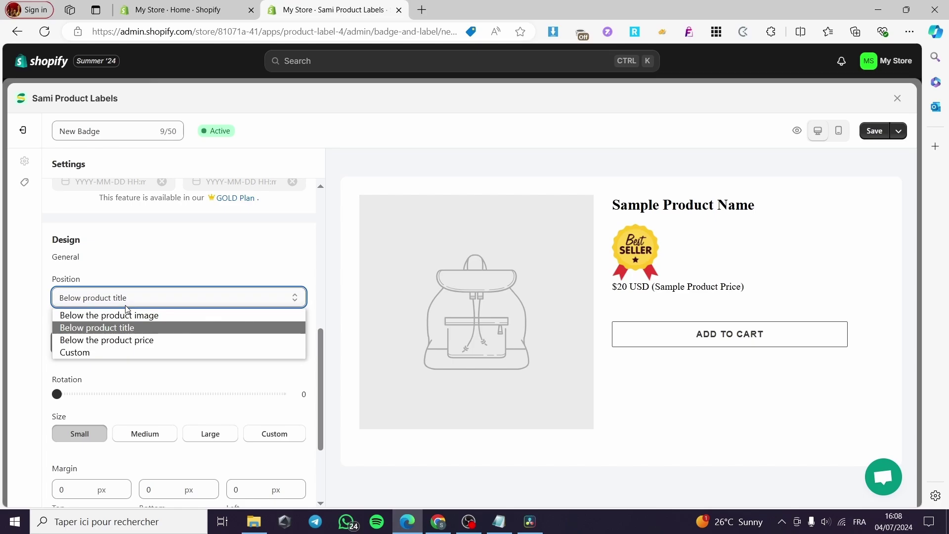
{"action": "left_click", "coordinate": [98, 320]}
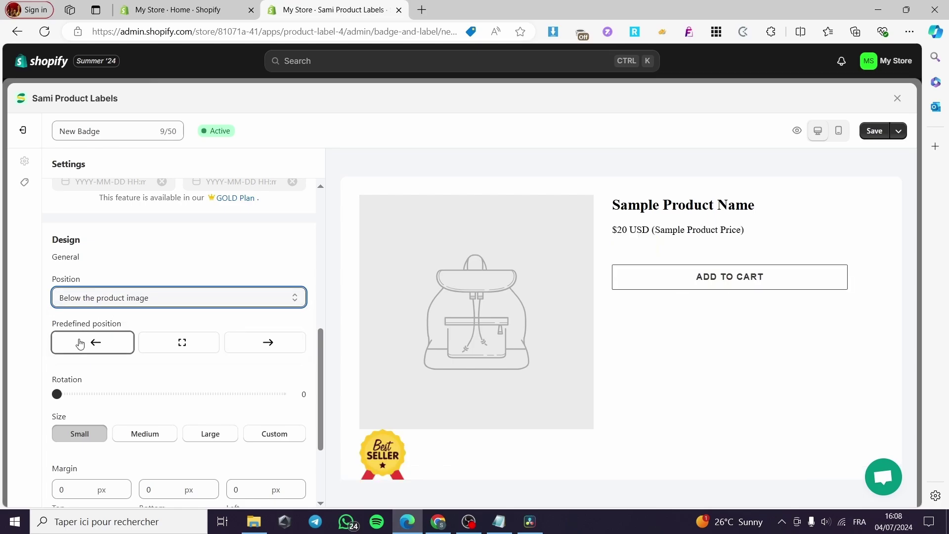
{"action": "left_click", "coordinate": [151, 298]}
{"action": "key", "text": "Escape"}
{"action": "key", "text": "Down"}
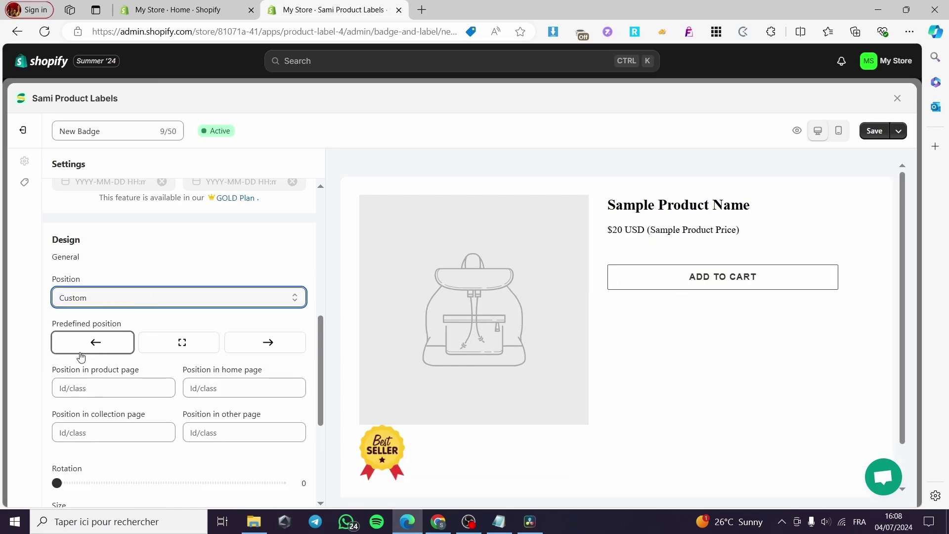
{"action": "left_click", "coordinate": [172, 353]}
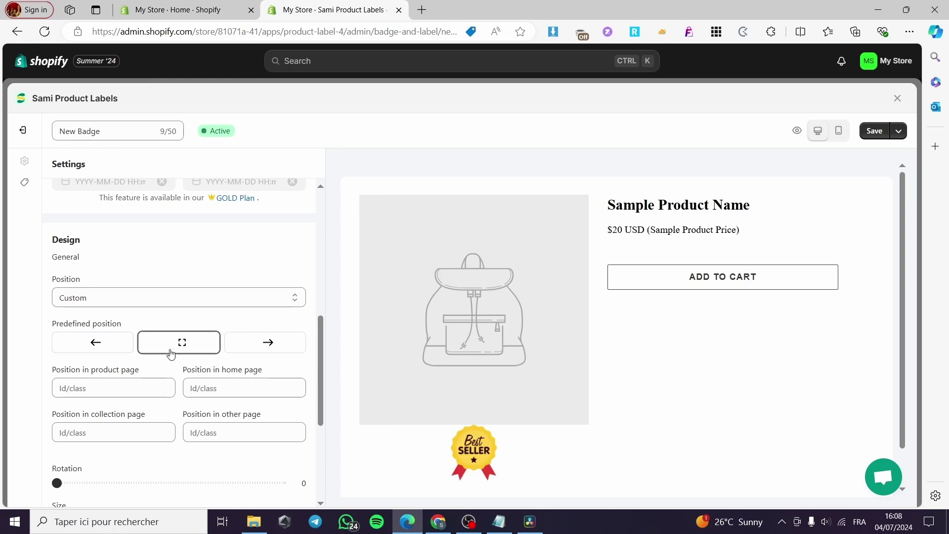
{"action": "left_click", "coordinate": [94, 343]}
{"action": "left_click", "coordinate": [130, 298]}
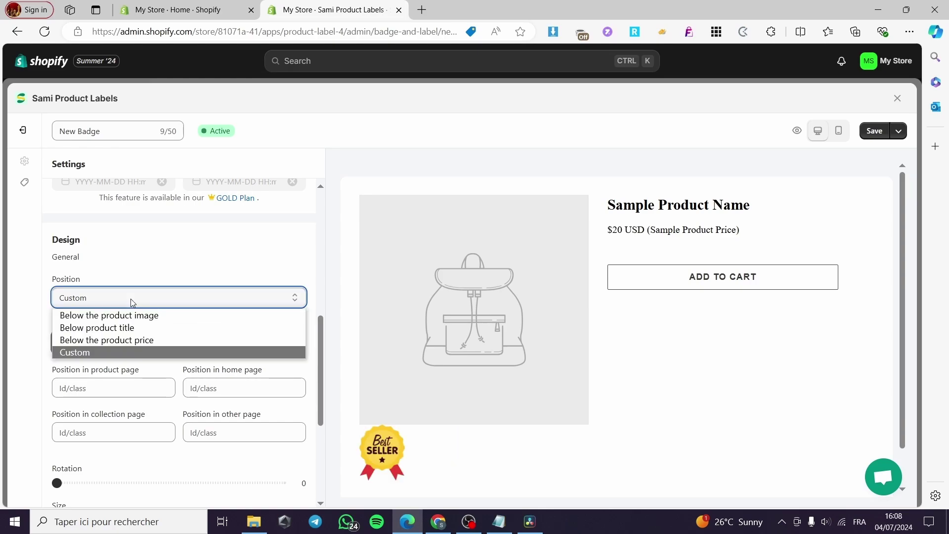
{"action": "left_click", "coordinate": [110, 340]}
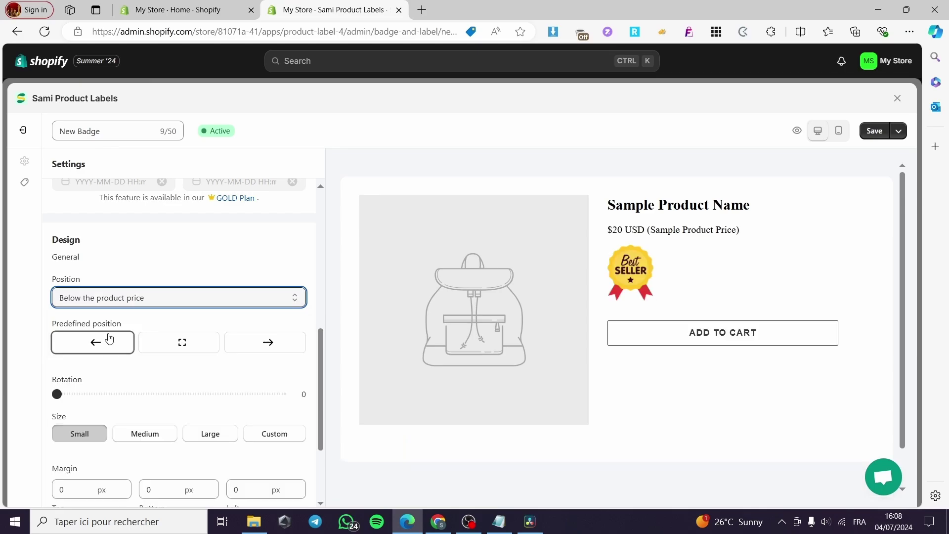
{"action": "scroll", "coordinate": [168, 393], "scroll_direction": "down", "scroll_amount": 3}
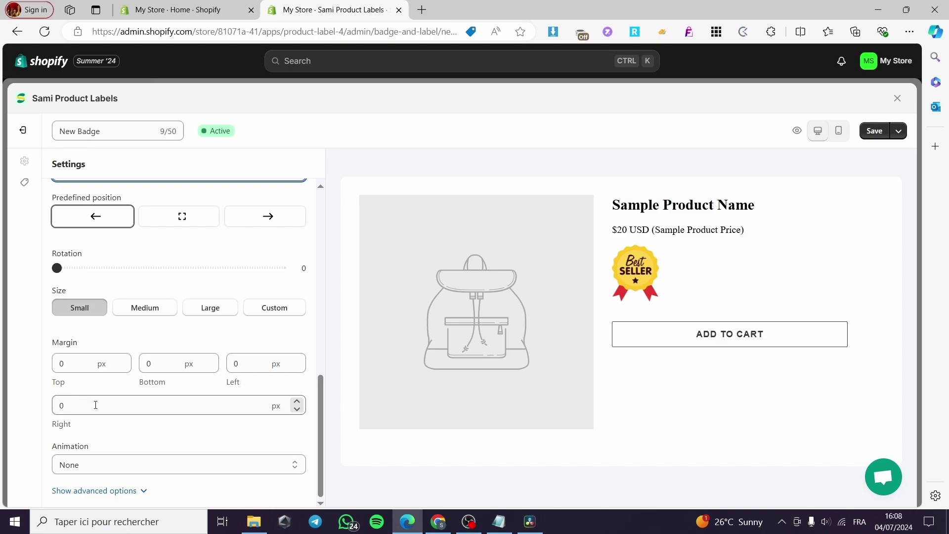
Step: Set the badge animation to Pulse and save the new badge
{"action": "left_click", "coordinate": [113, 463]}
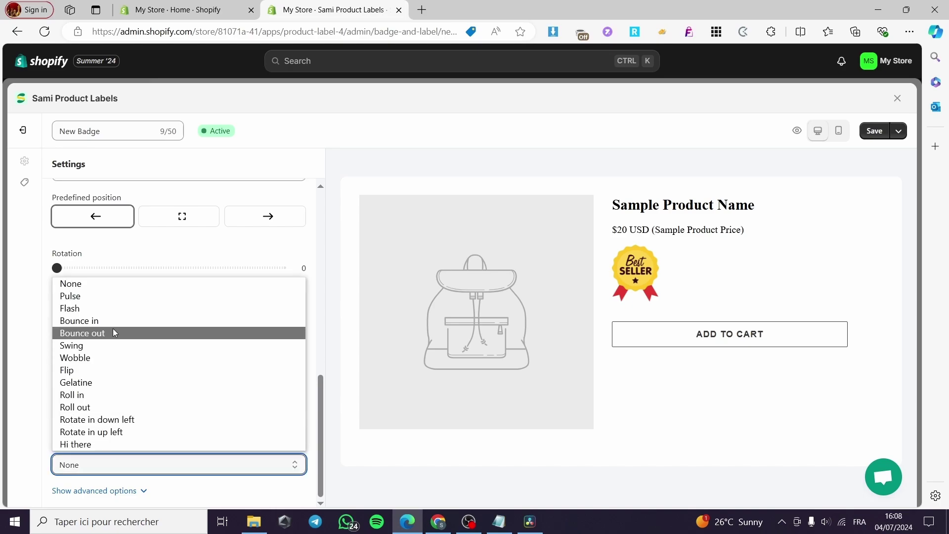
{"action": "left_click", "coordinate": [119, 296]}
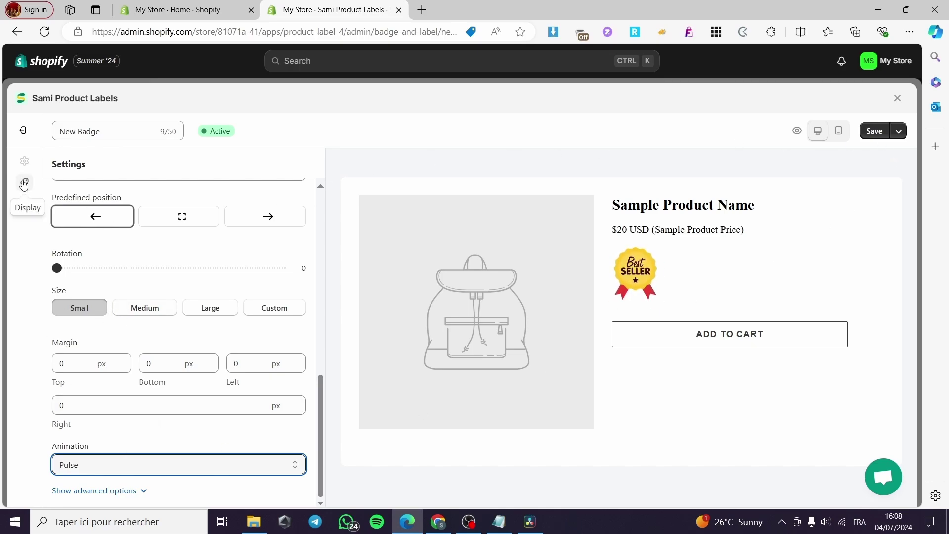
{"action": "left_click", "coordinate": [873, 130]}
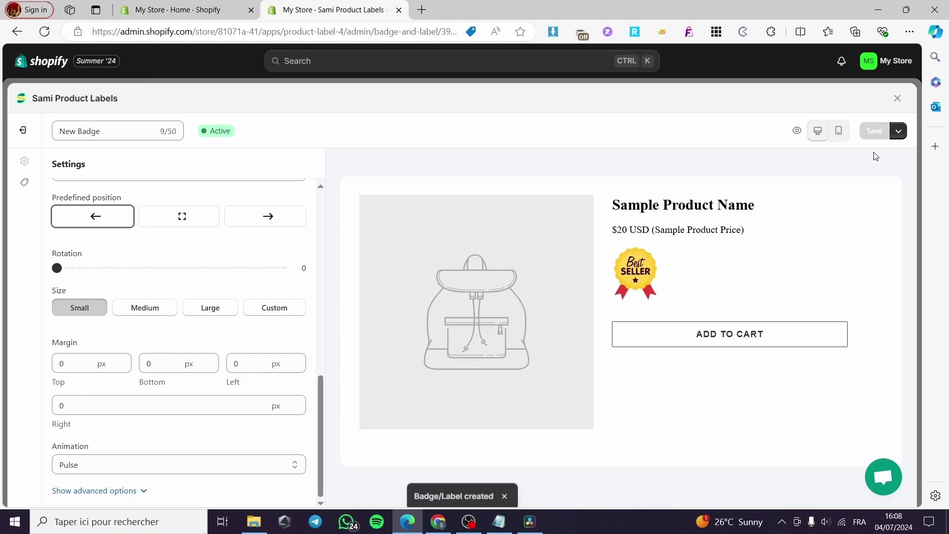
{"action": "left_click", "coordinate": [26, 185]}
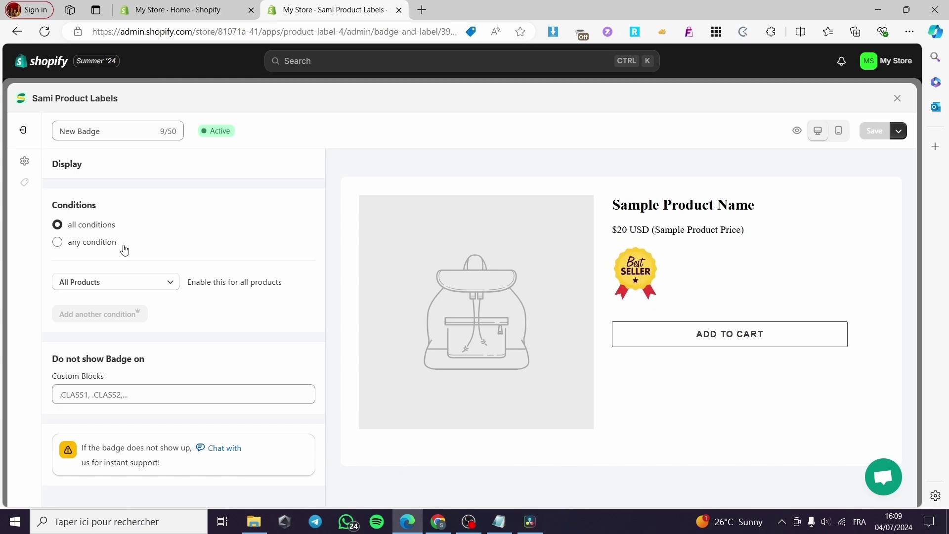
Step: Restrict the badge to three specific products, including Apple Watch SE and HEATHERED COTTON SWEATS, then save
{"action": "left_click", "coordinate": [139, 286]}
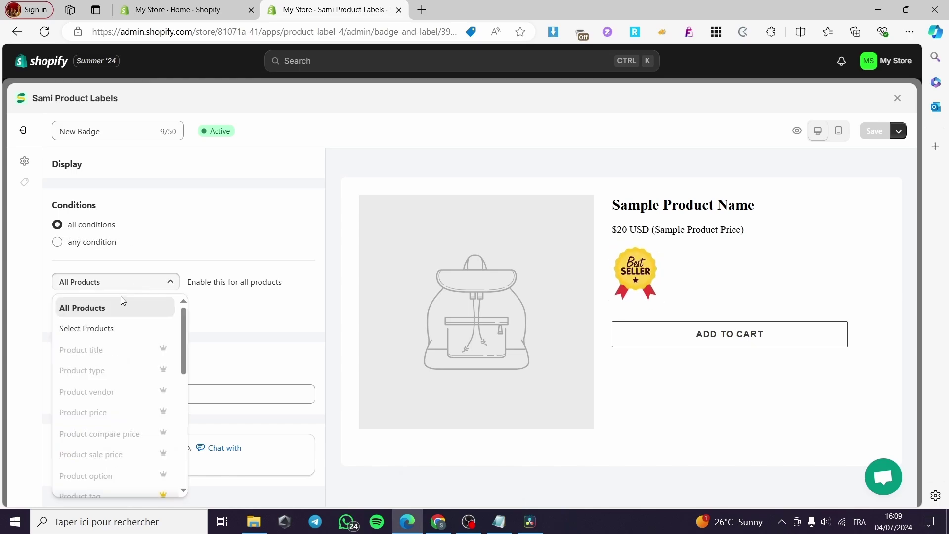
{"action": "left_click", "coordinate": [87, 330]}
{"action": "left_click", "coordinate": [250, 282]}
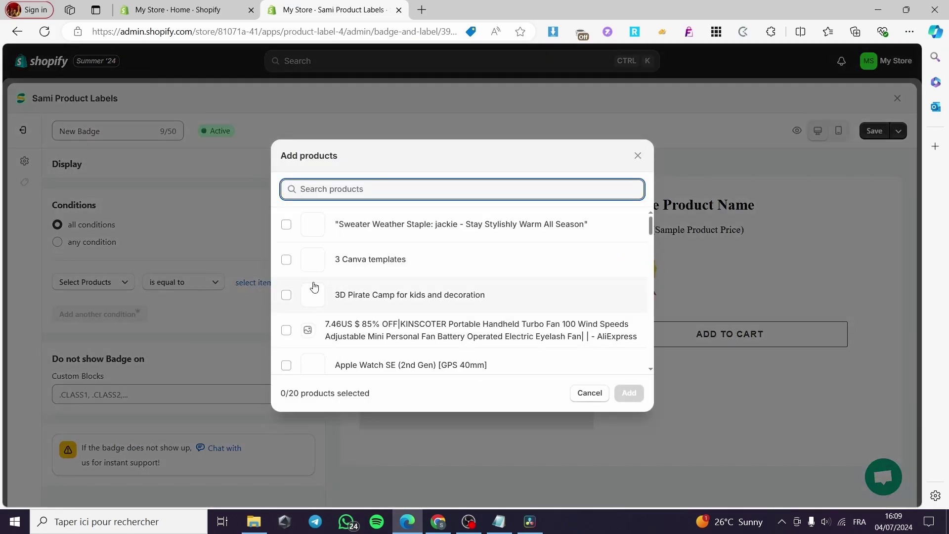
{"action": "left_click", "coordinate": [287, 225]}
{"action": "left_click", "coordinate": [287, 366]}
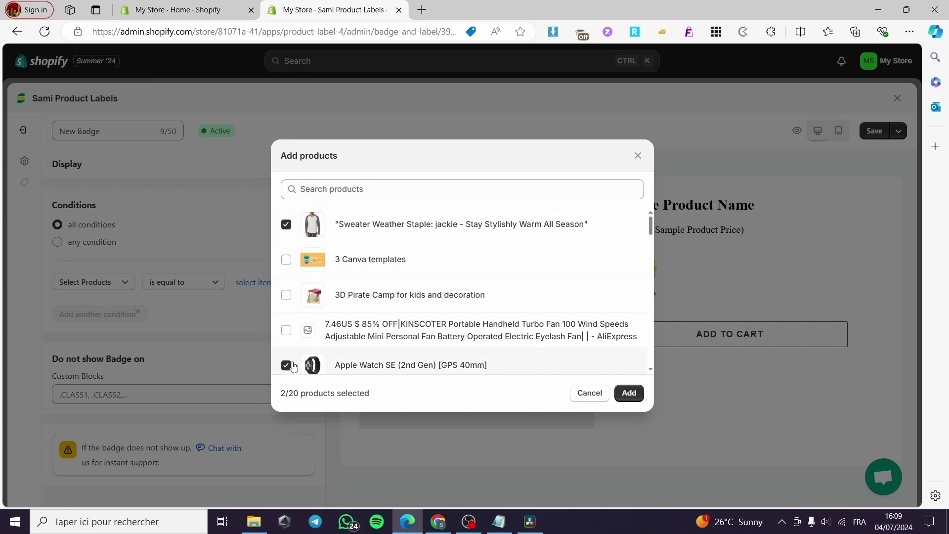
{"action": "scroll", "coordinate": [405, 321], "scroll_direction": "down", "scroll_amount": 5}
{"action": "scroll", "coordinate": [414, 314], "scroll_direction": "down", "scroll_amount": 1}
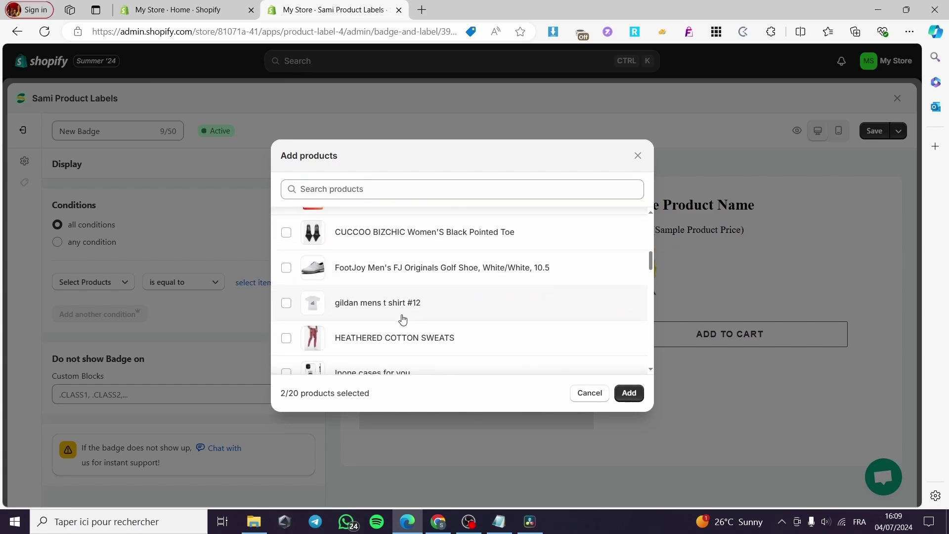
{"action": "left_click", "coordinate": [286, 340]}
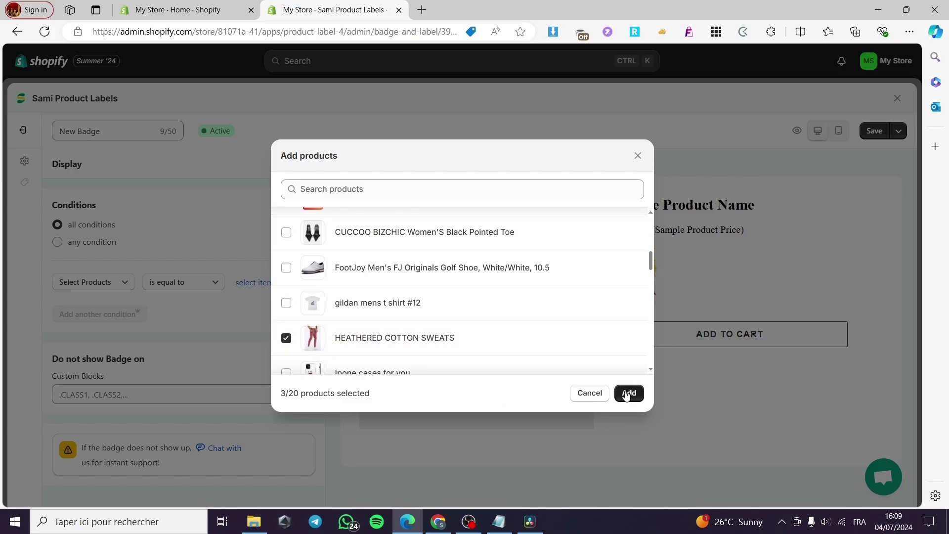
{"action": "left_click", "coordinate": [627, 394]}
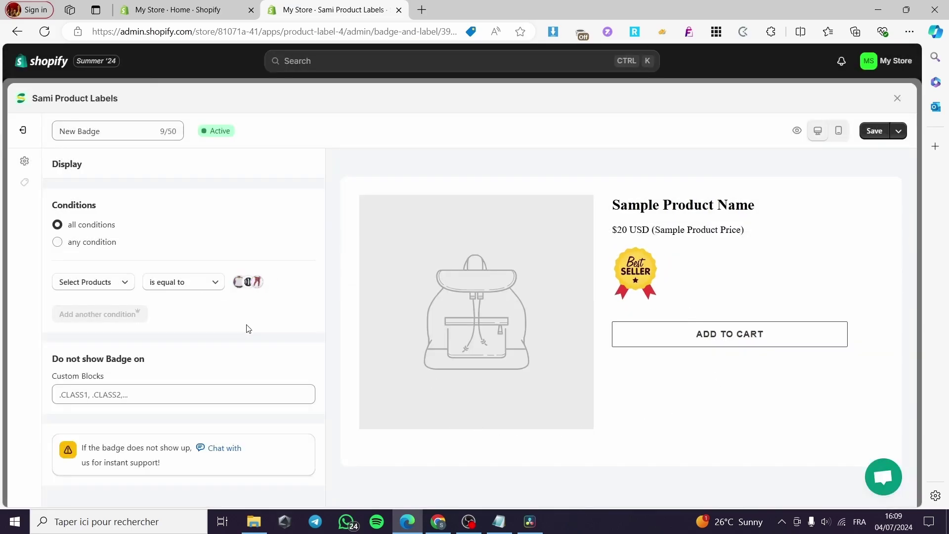
{"action": "left_click", "coordinate": [882, 131]}
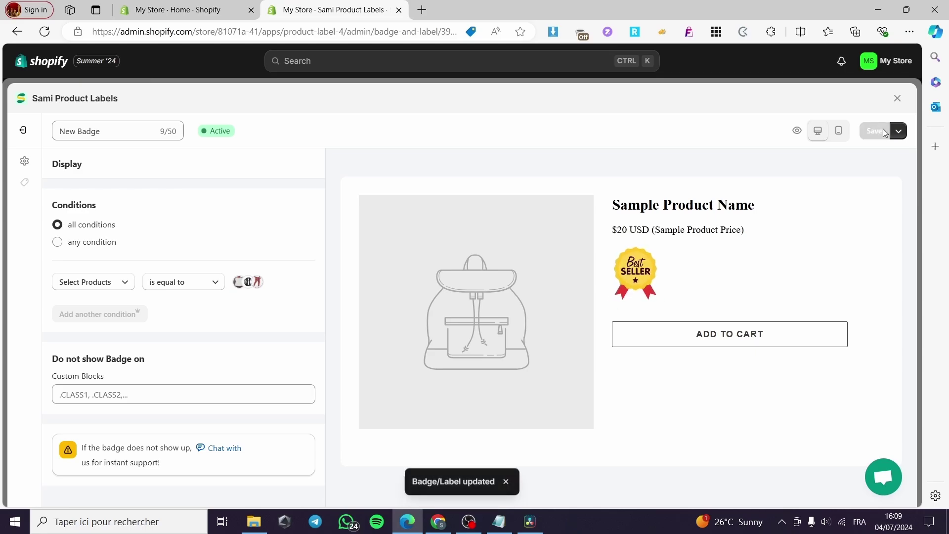
Step: Exit the badge editor back to the Sami Product Labels home, then go to Online Store Themes
{"action": "left_click", "coordinate": [898, 99]}
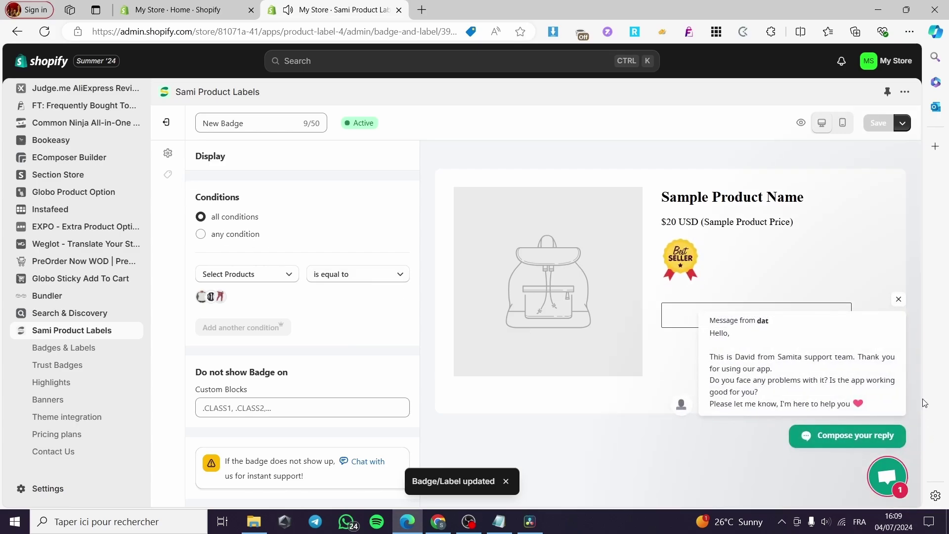
{"action": "left_click", "coordinate": [898, 299]}
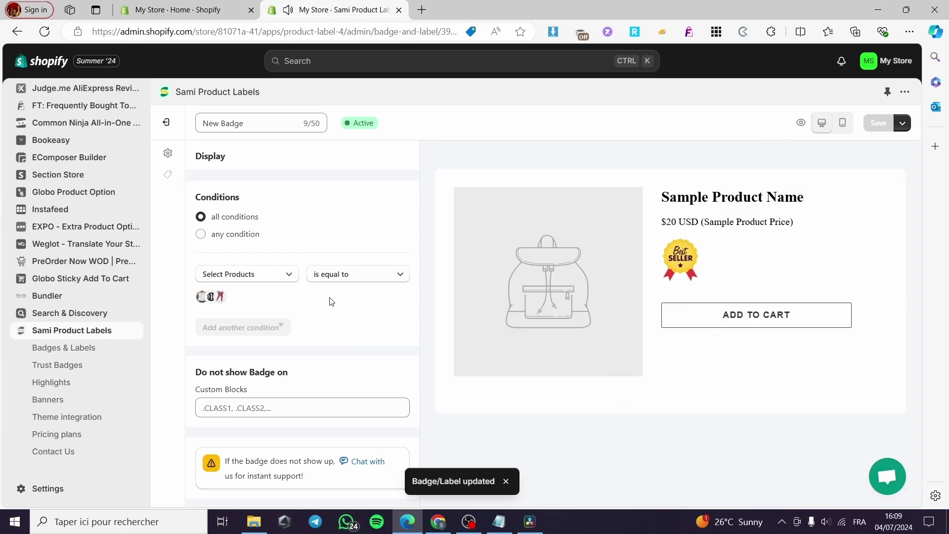
{"action": "left_click", "coordinate": [166, 125]}
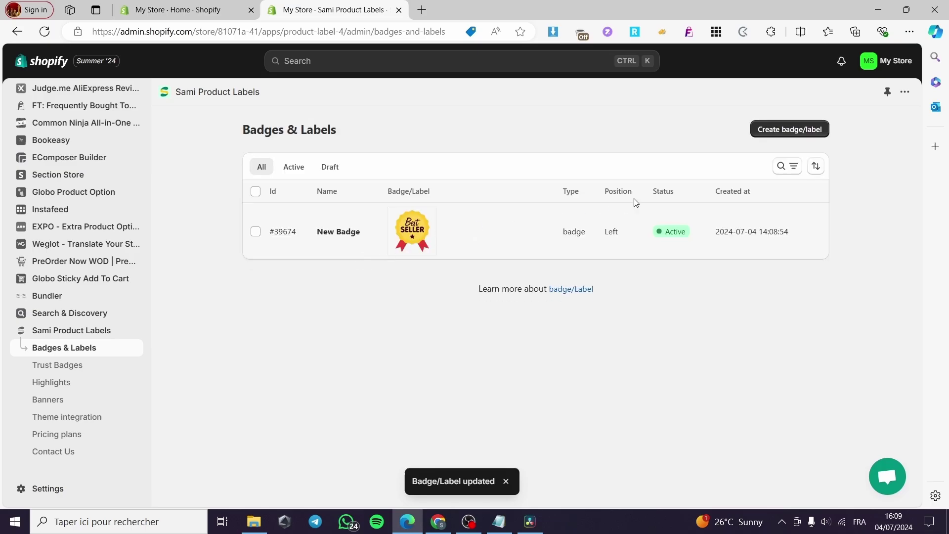
{"action": "left_click", "coordinate": [55, 336]}
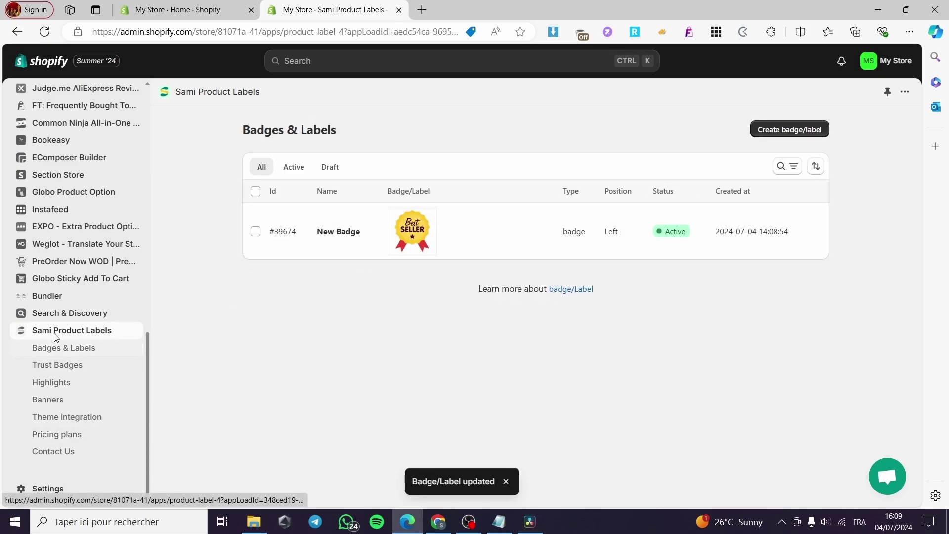
{"action": "scroll", "coordinate": [487, 388], "scroll_direction": "down", "scroll_amount": 10}
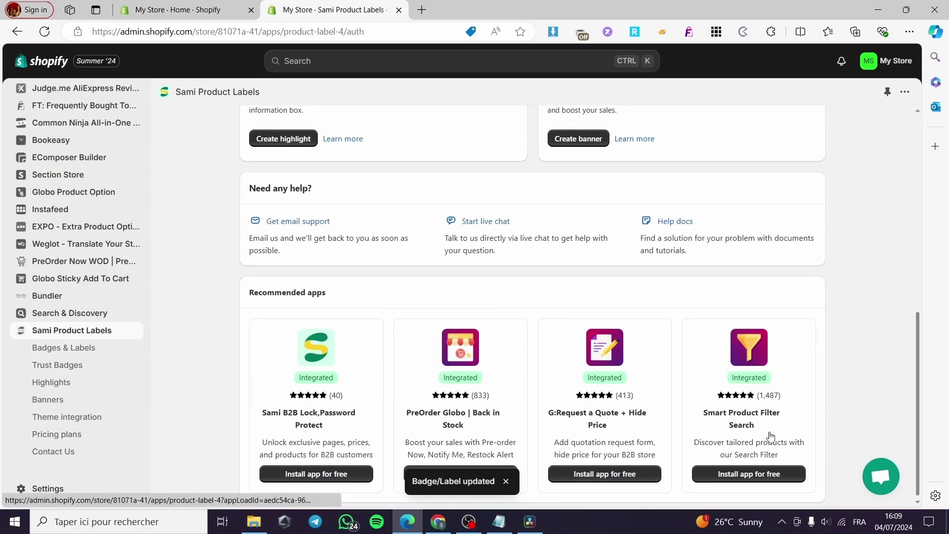
{"action": "scroll", "coordinate": [805, 435], "scroll_direction": "up", "scroll_amount": 5}
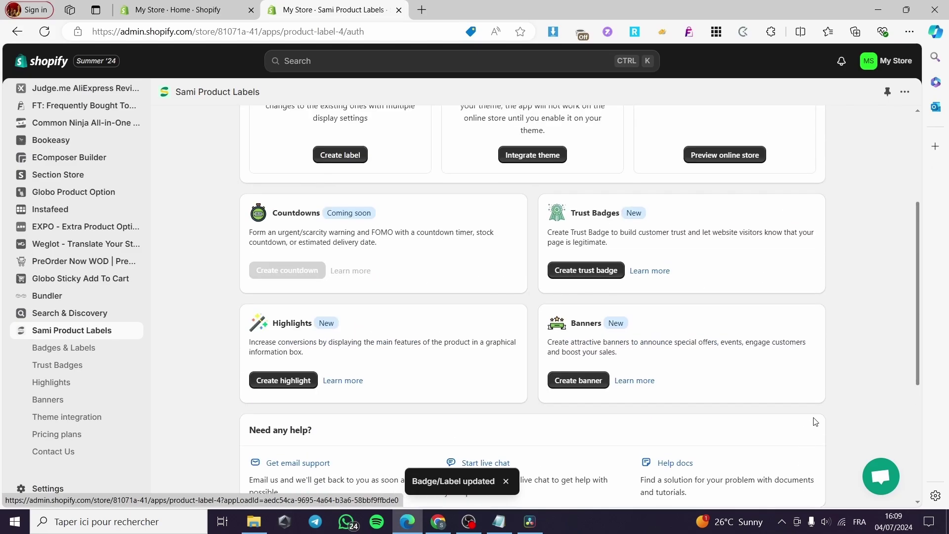
{"action": "scroll", "coordinate": [814, 421], "scroll_direction": "up", "scroll_amount": 4}
{"action": "scroll", "coordinate": [60, 307], "scroll_direction": "up", "scroll_amount": 10}
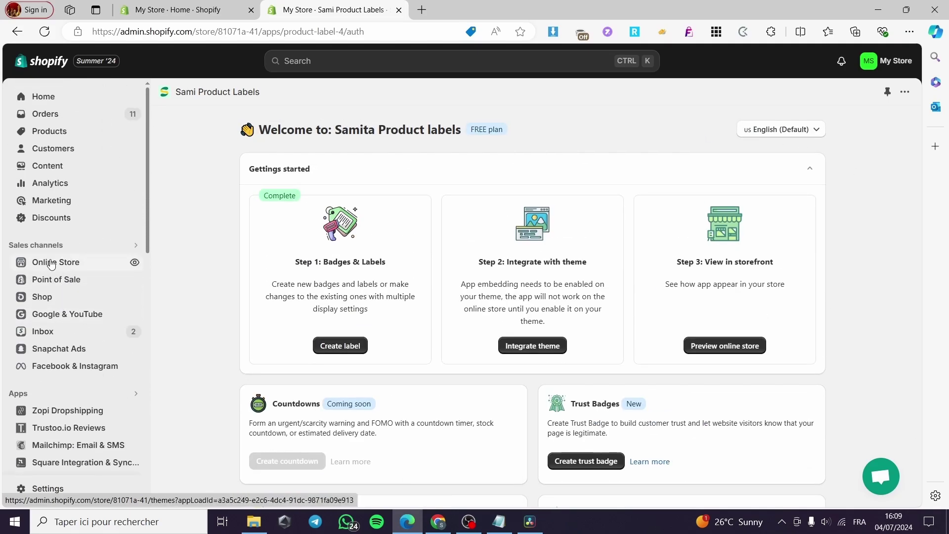
{"action": "left_click", "coordinate": [46, 265]}
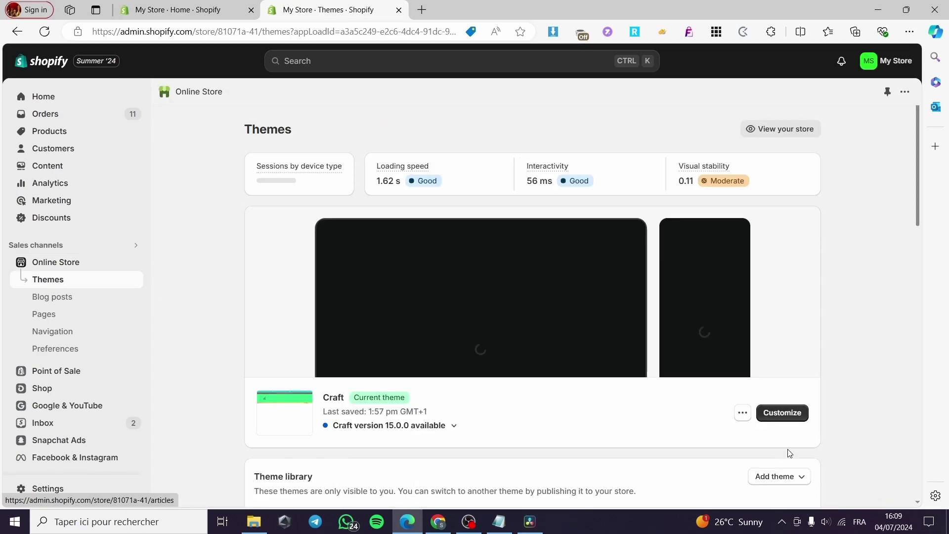
Step: In the Craft theme editor, turn the Sami Product Labels app embed off and back on, then view the live store
{"action": "left_click", "coordinate": [797, 422]}
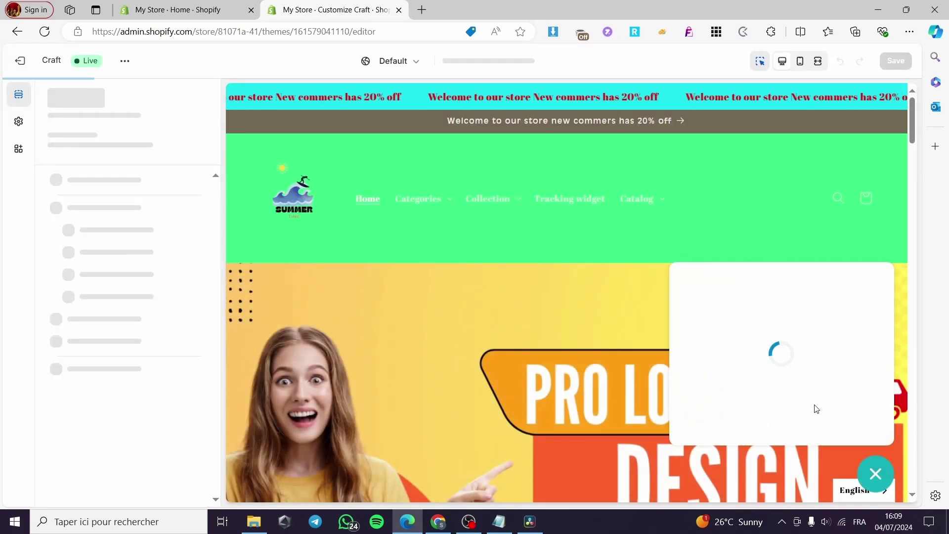
{"action": "left_click", "coordinate": [875, 474]}
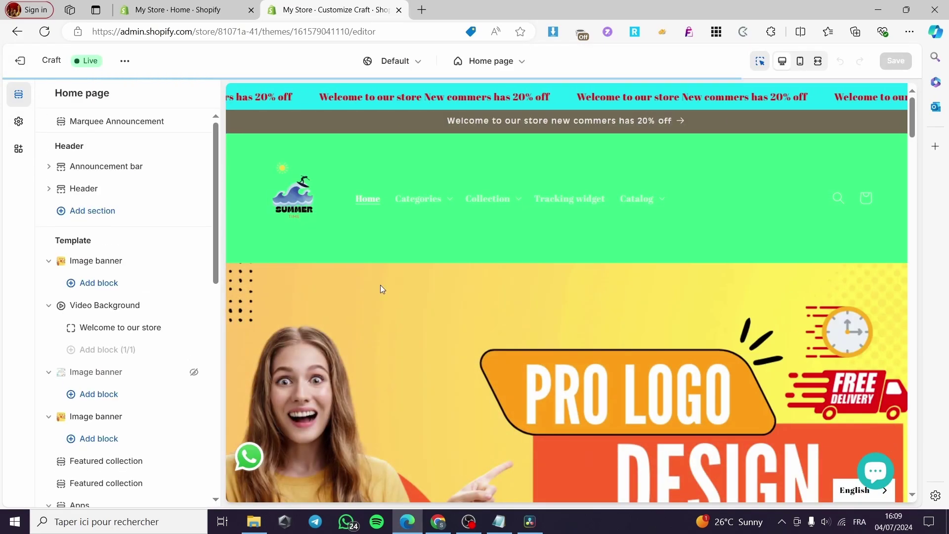
{"action": "left_click", "coordinate": [18, 150]}
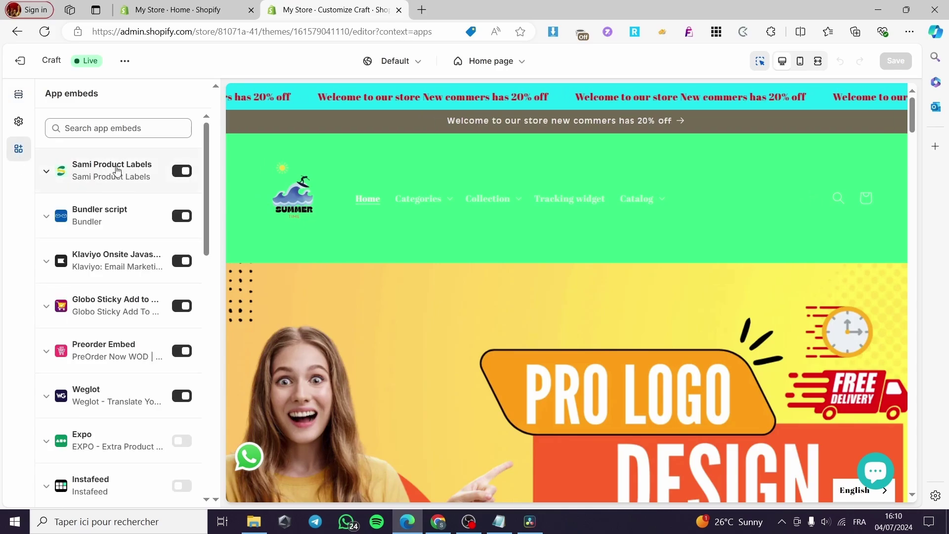
{"action": "left_click", "coordinate": [184, 172]}
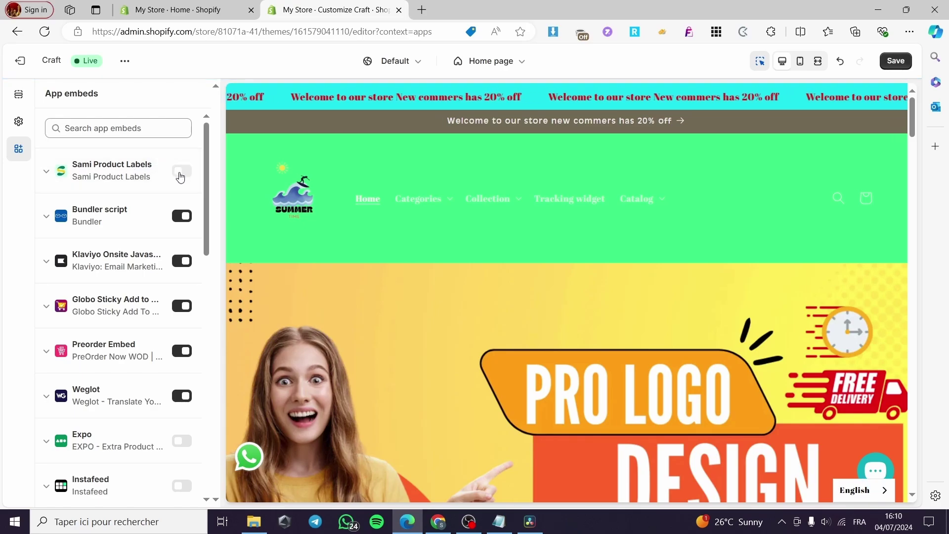
{"action": "left_click", "coordinate": [181, 172]}
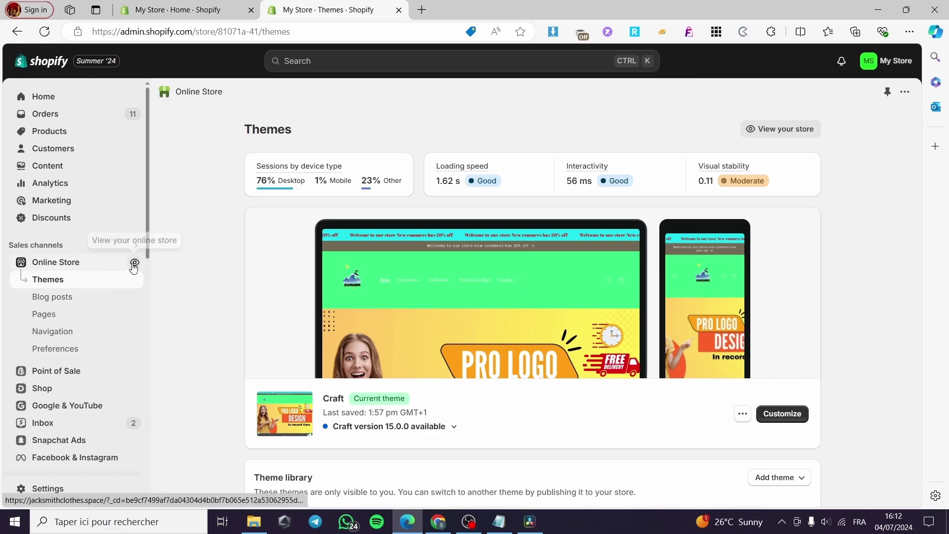
{"action": "left_click", "coordinate": [134, 264]}
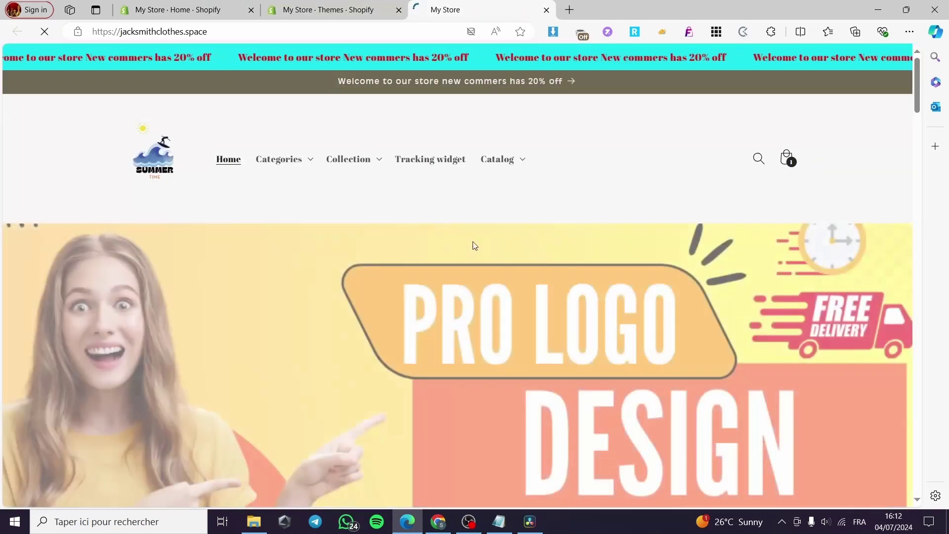
Step: Scroll the storefront to the Best Sellers section to check the badges below product prices
{"action": "scroll", "coordinate": [791, 267], "scroll_direction": "down", "scroll_amount": 5}
{"action": "scroll", "coordinate": [807, 258], "scroll_direction": "down", "scroll_amount": 10}
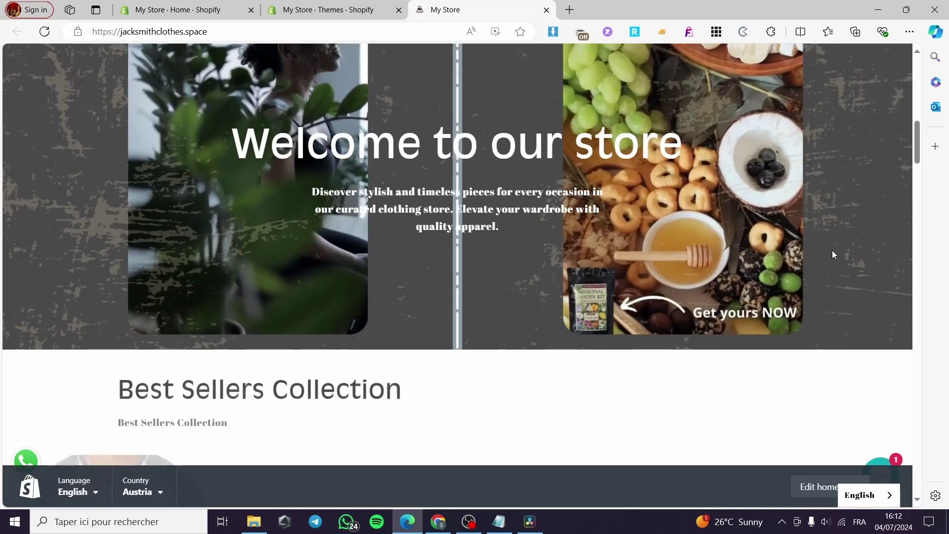
{"action": "scroll", "coordinate": [860, 248], "scroll_direction": "down", "scroll_amount": 2}
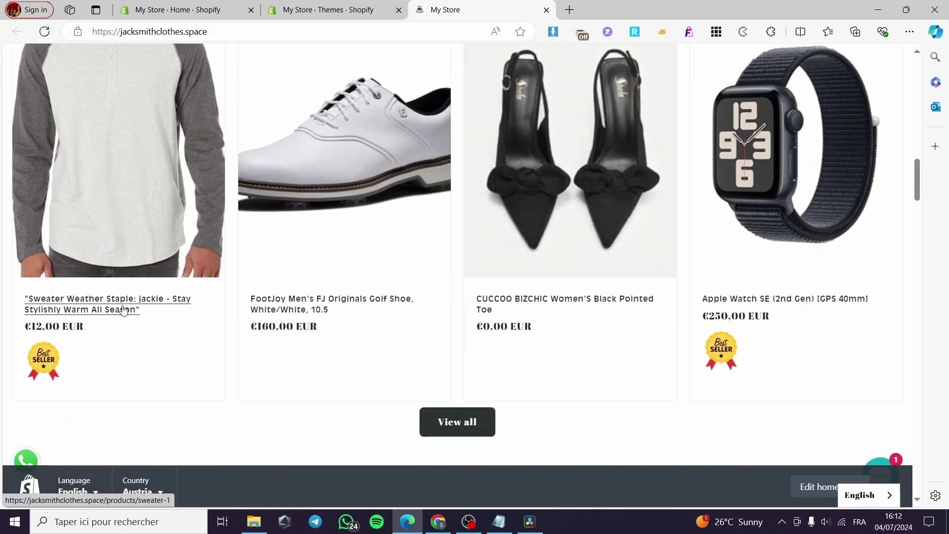
{"action": "scroll", "coordinate": [802, 294], "scroll_direction": "down", "scroll_amount": 3}
{"action": "scroll", "coordinate": [809, 313], "scroll_direction": "up", "scroll_amount": 3}
{"action": "scroll", "coordinate": [814, 300], "scroll_direction": "down", "scroll_amount": 5}
{"action": "scroll", "coordinate": [799, 293], "scroll_direction": "down", "scroll_amount": 1}
{"action": "scroll", "coordinate": [178, 355], "scroll_direction": "up", "scroll_amount": 6}
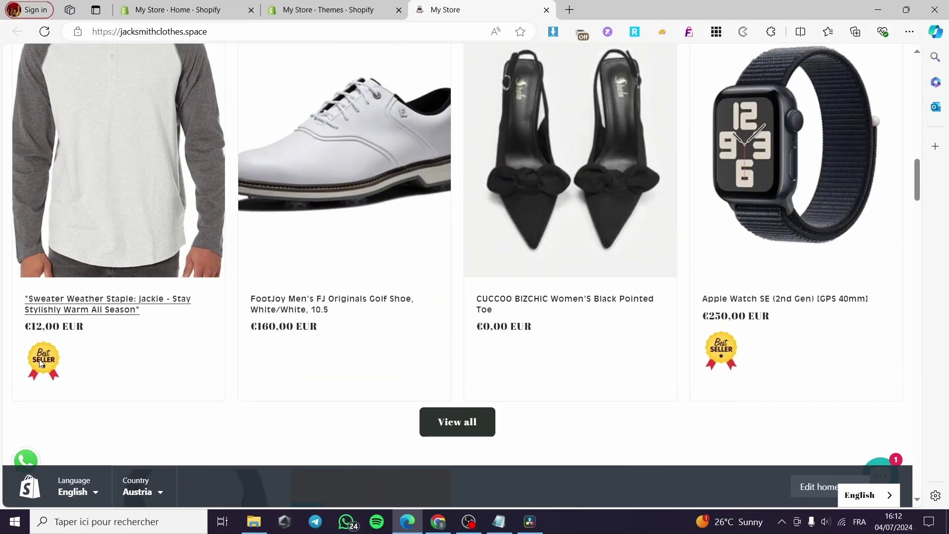
Step: Check the Best Seller badge on the Sweater Weather Staple product page, then close the store tab
{"action": "left_click", "coordinate": [98, 305]}
{"action": "scroll", "coordinate": [626, 359], "scroll_direction": "down", "scroll_amount": 3}
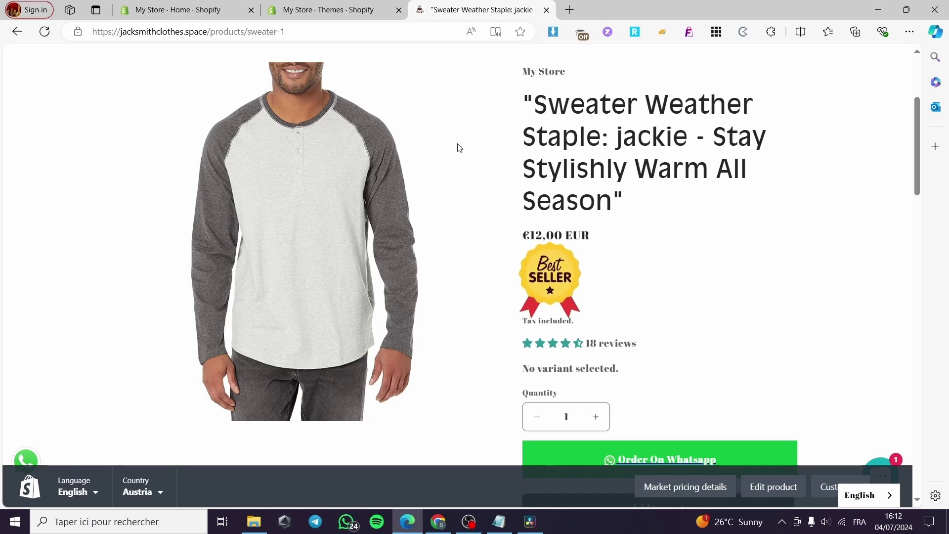
{"action": "left_click", "coordinate": [546, 10]}
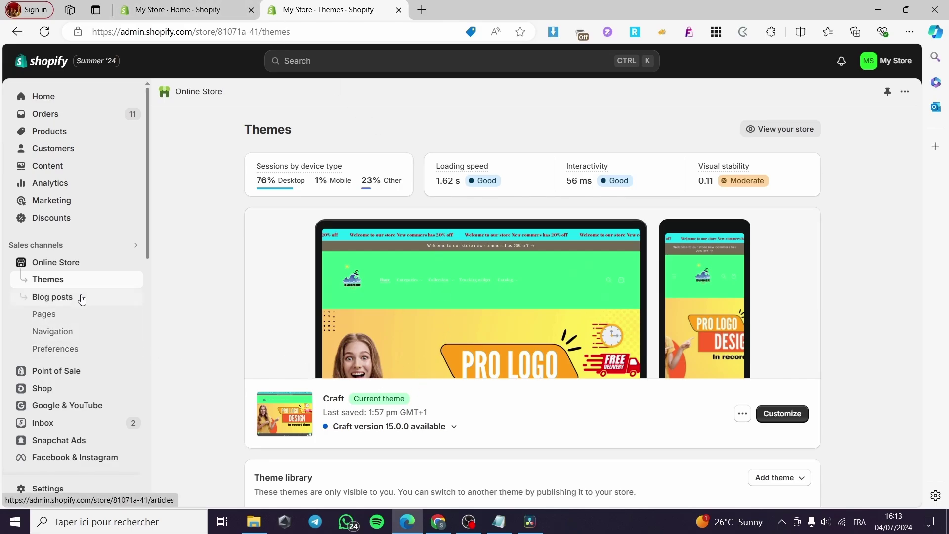
Step: Create a new Sami Product Labels label and set its type to Image
{"action": "scroll", "coordinate": [81, 296], "scroll_direction": "down", "scroll_amount": 8}
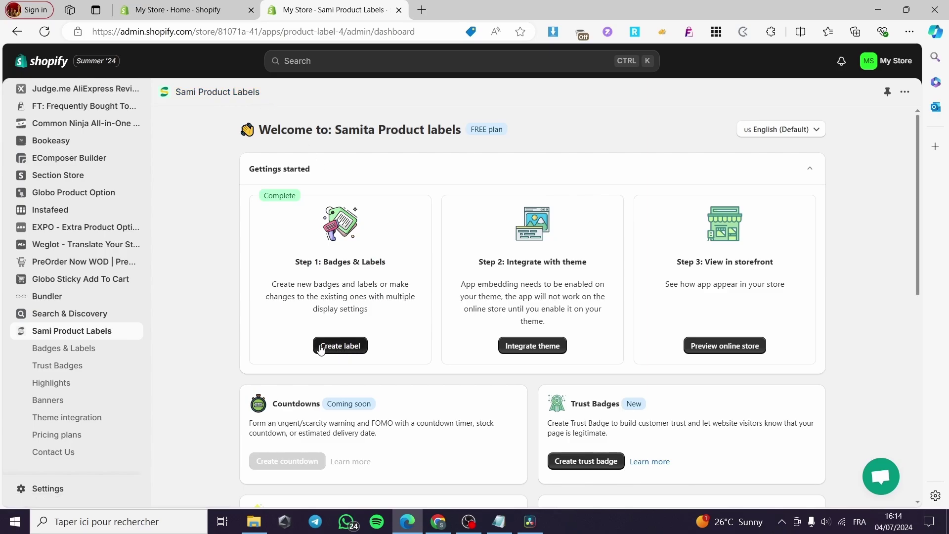
{"action": "left_click", "coordinate": [340, 346]}
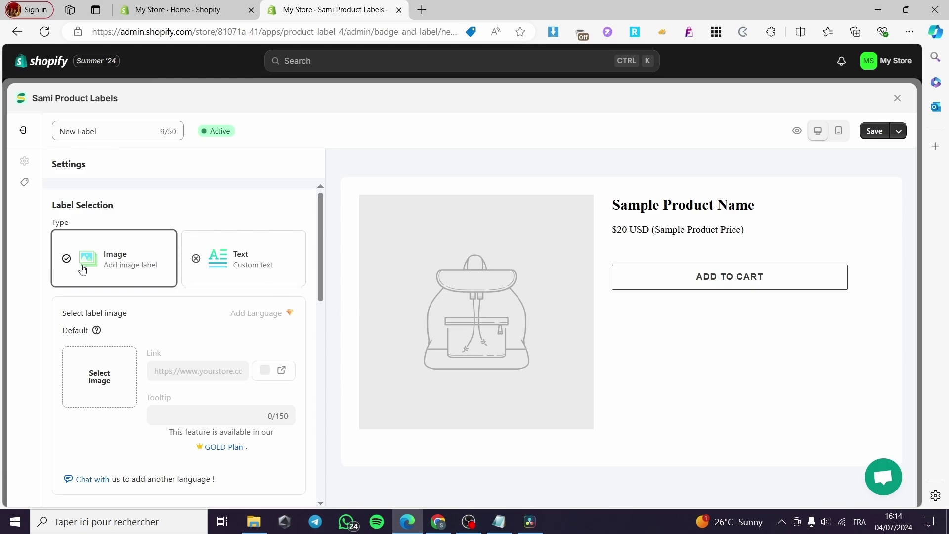
{"action": "left_click", "coordinate": [241, 269]}
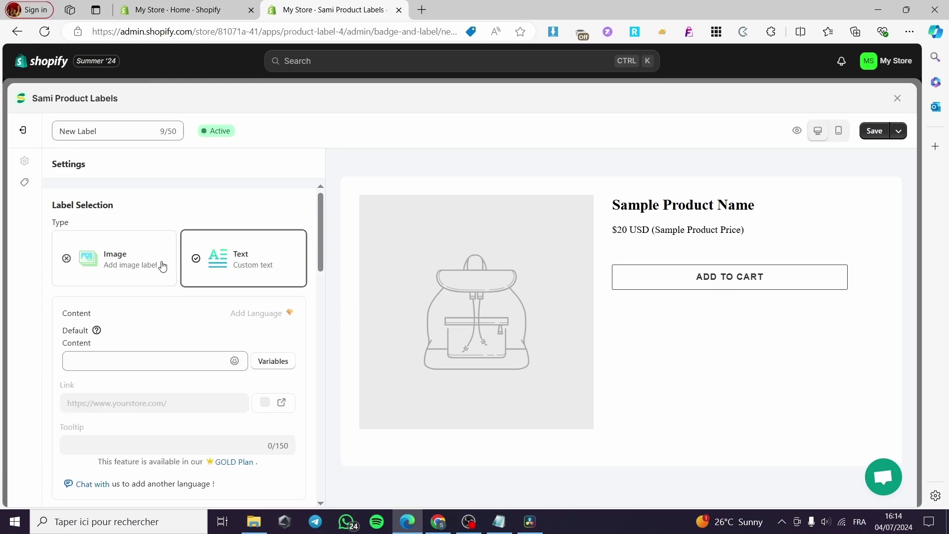
{"action": "left_click", "coordinate": [133, 257]}
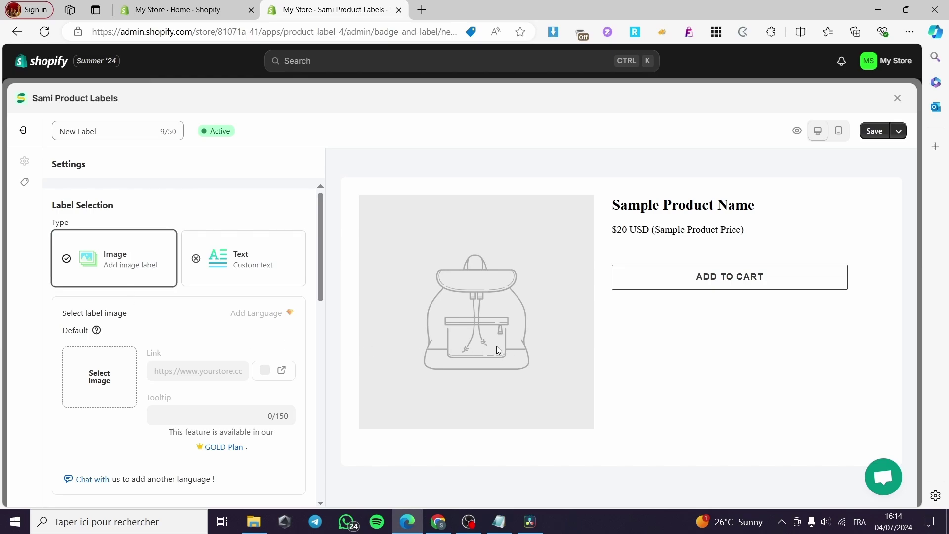
Step: Search the badge library for 'best se' and use the gold Best Seller rosette as the label image
{"action": "left_click", "coordinate": [95, 381]}
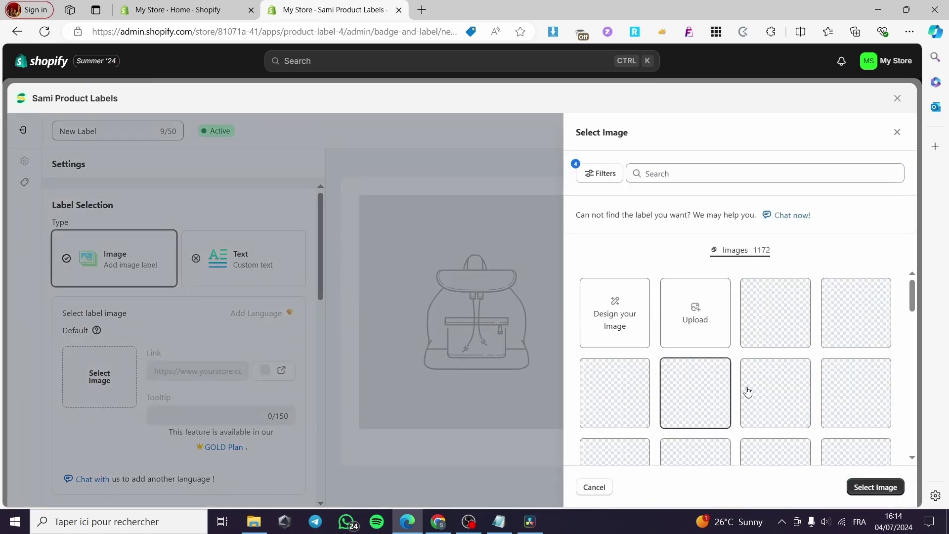
{"action": "scroll", "coordinate": [826, 383], "scroll_direction": "down", "scroll_amount": 3}
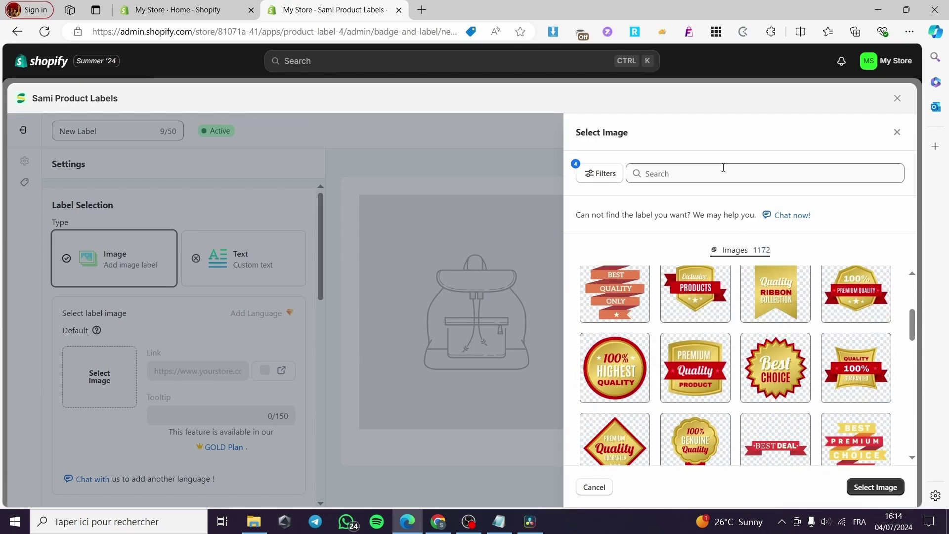
{"action": "left_click", "coordinate": [697, 168]}
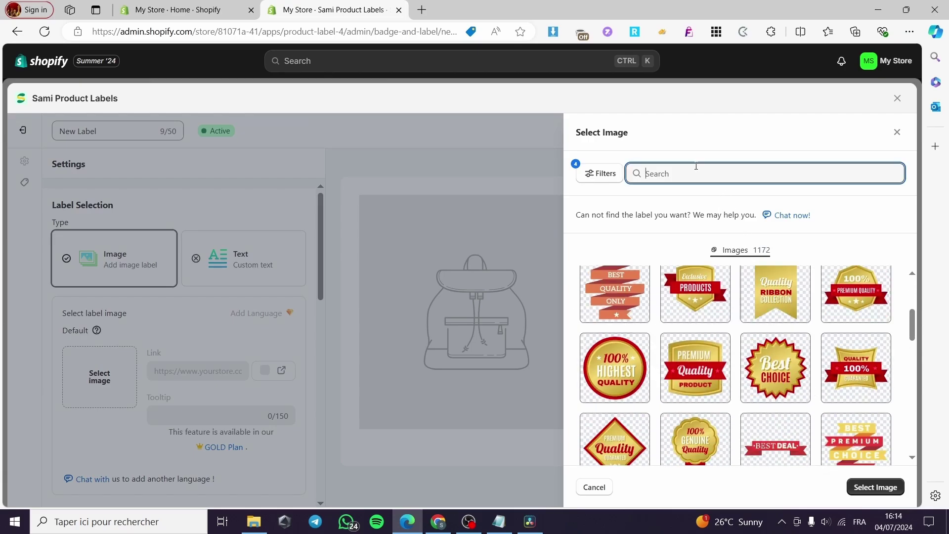
{"action": "type", "text": "best se"}
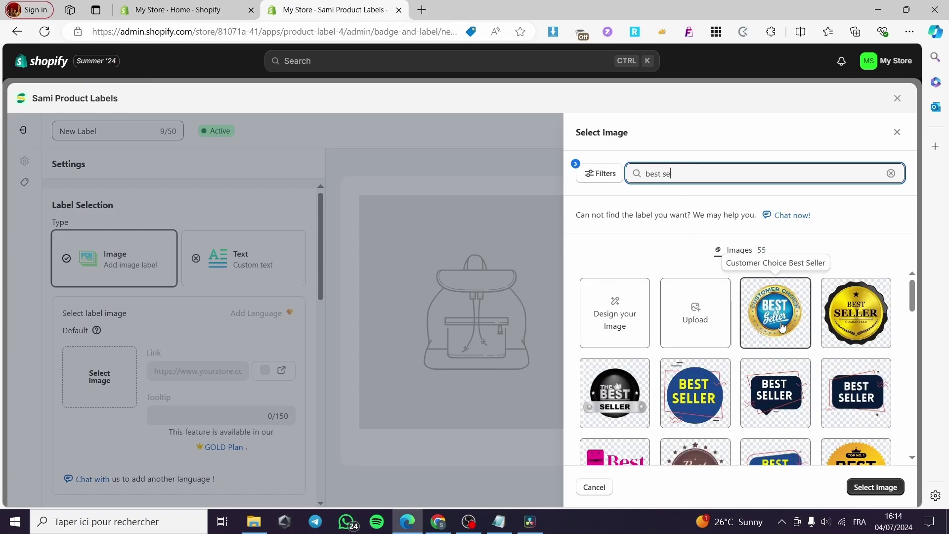
{"action": "scroll", "coordinate": [870, 341], "scroll_direction": "down", "scroll_amount": 3}
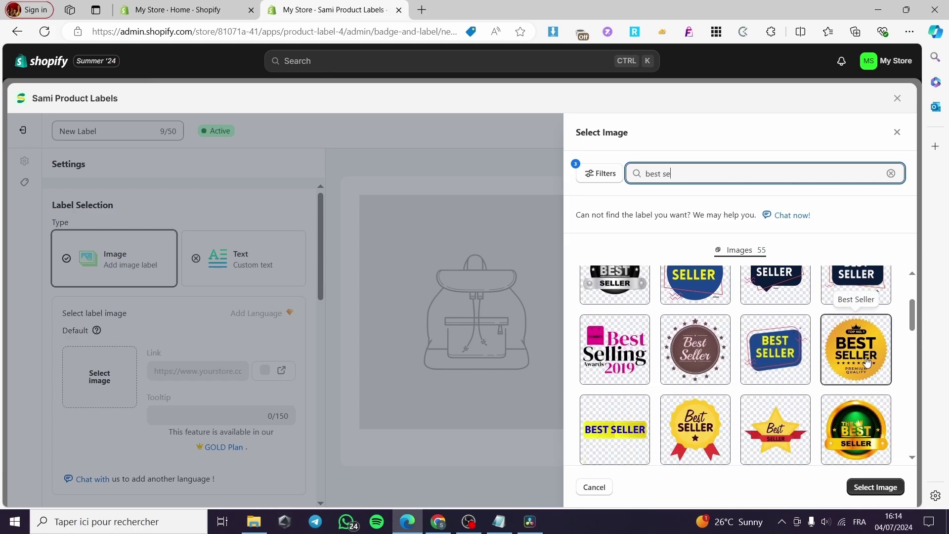
{"action": "left_click", "coordinate": [862, 359]}
{"action": "left_click", "coordinate": [879, 487]}
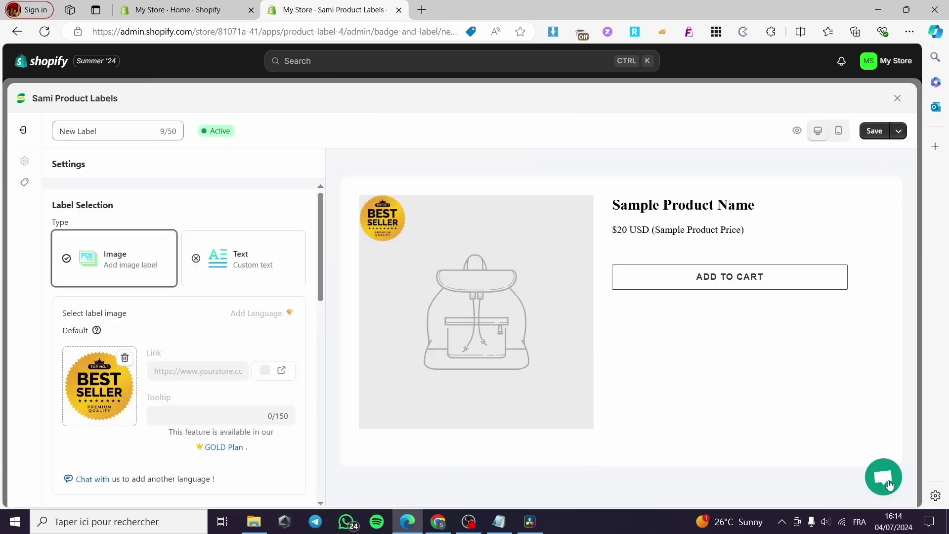
Step: Set the badge's predefined position to the image's bottom-left corner
{"action": "scroll", "coordinate": [197, 371], "scroll_direction": "down", "scroll_amount": 1}
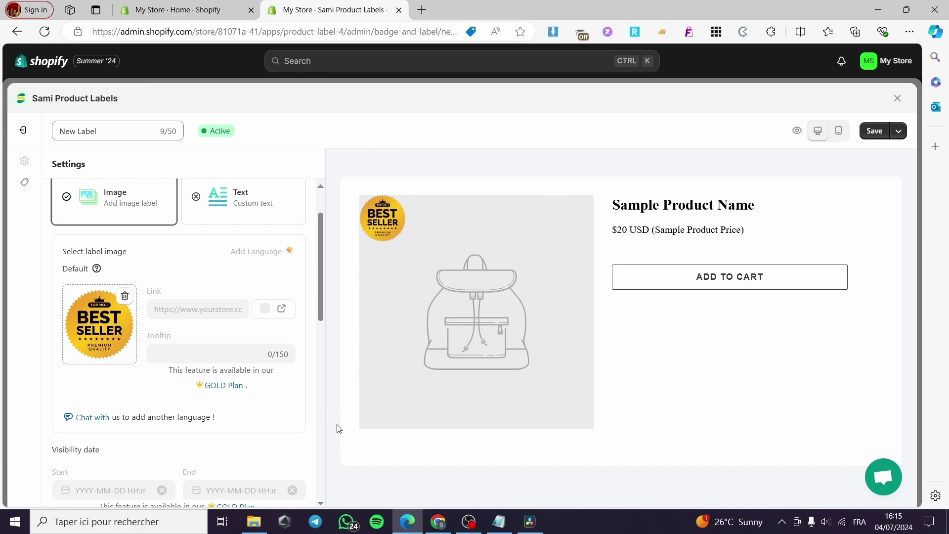
{"action": "scroll", "coordinate": [136, 399], "scroll_direction": "down", "scroll_amount": 8}
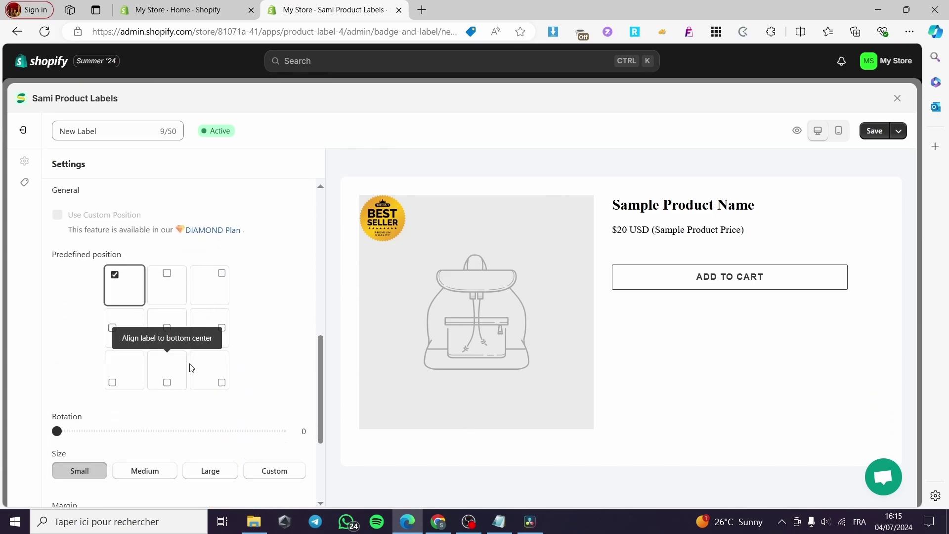
{"action": "scroll", "coordinate": [139, 324], "scroll_direction": "up", "scroll_amount": 2}
{"action": "left_click", "coordinate": [195, 355]}
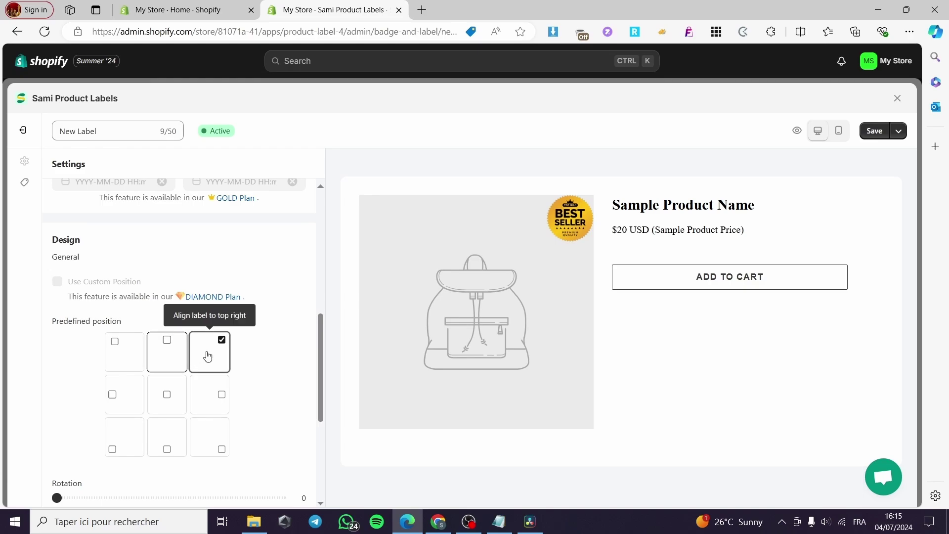
{"action": "left_click", "coordinate": [121, 351]}
{"action": "left_click", "coordinate": [123, 444]}
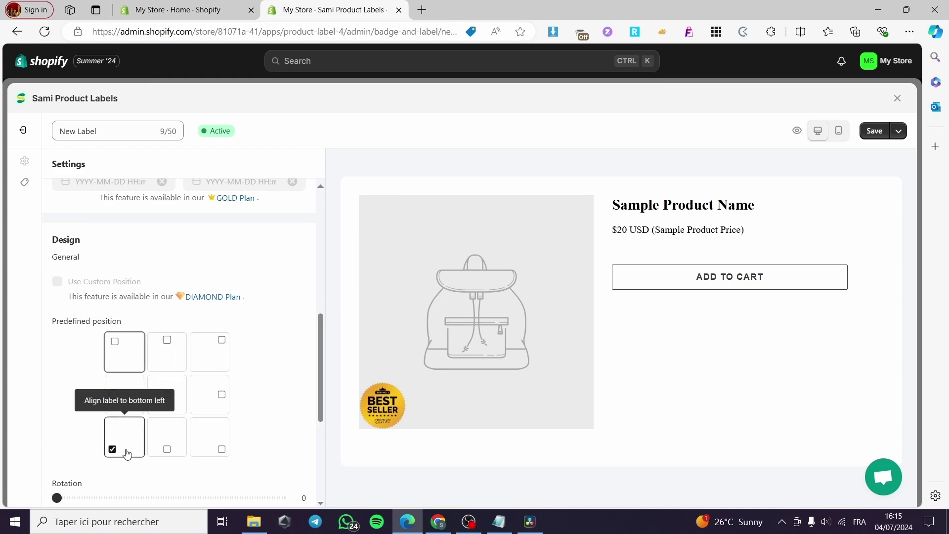
{"action": "left_click", "coordinate": [223, 447]}
{"action": "left_click", "coordinate": [133, 445]}
Step: Set the badge size to Small
{"action": "scroll", "coordinate": [238, 324], "scroll_direction": "down", "scroll_amount": 4}
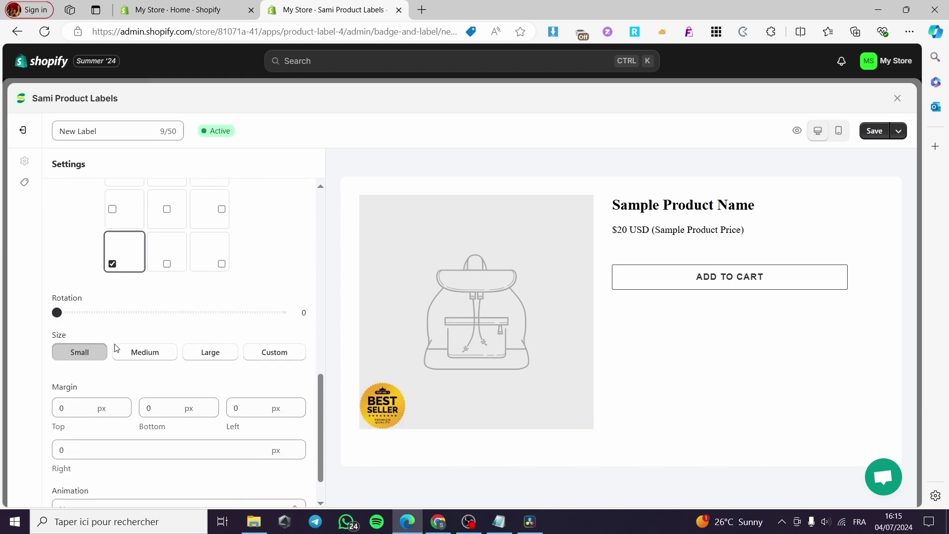
{"action": "left_click", "coordinate": [135, 357]}
{"action": "left_click", "coordinate": [217, 353]}
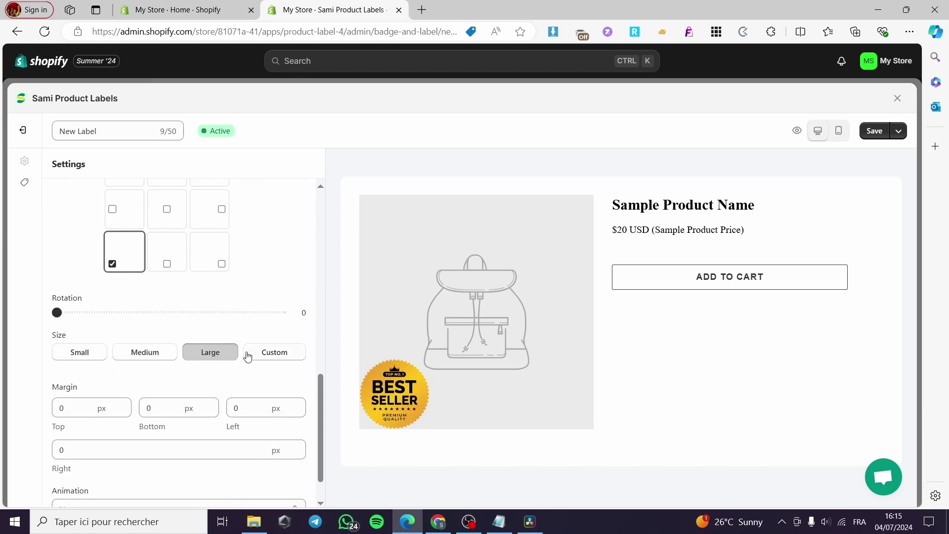
{"action": "left_click", "coordinate": [99, 353]}
Step: Give the badge the Wobble animation and save the Best Seller label
{"action": "scroll", "coordinate": [140, 375], "scroll_direction": "down", "scroll_amount": 1}
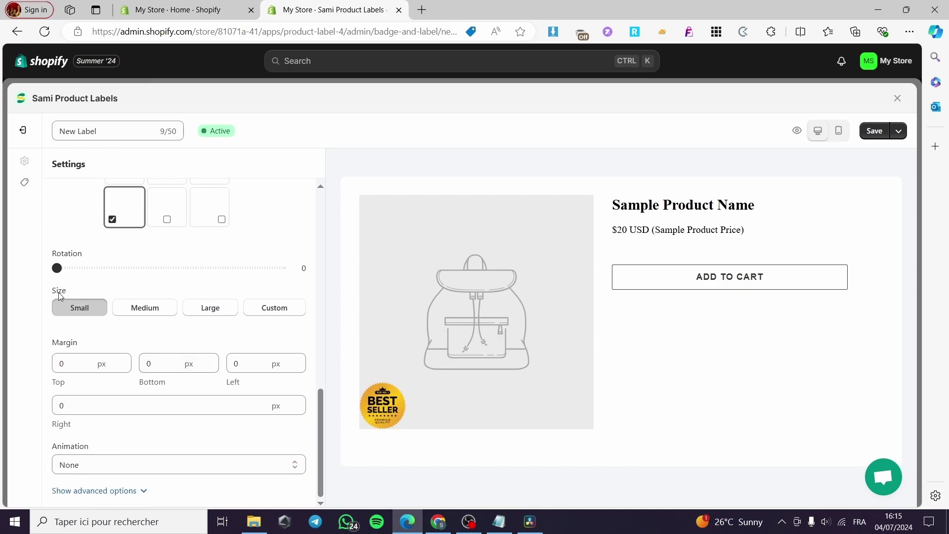
{"action": "left_click", "coordinate": [120, 473]}
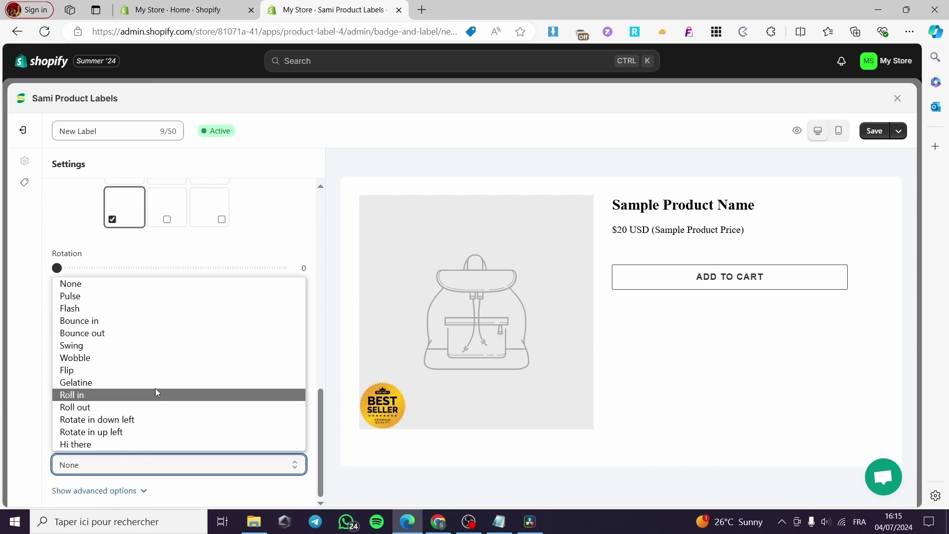
{"action": "left_click", "coordinate": [165, 354]}
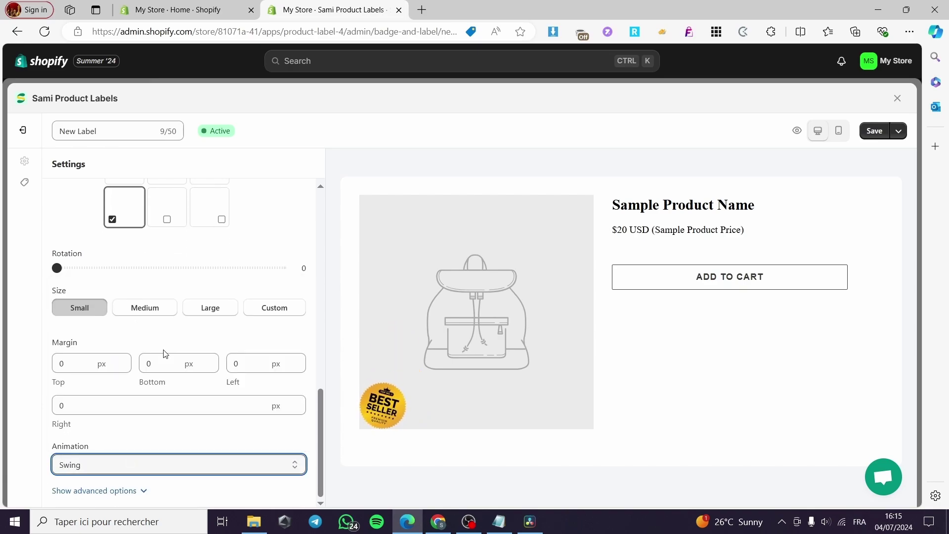
{"action": "left_click", "coordinate": [138, 466]}
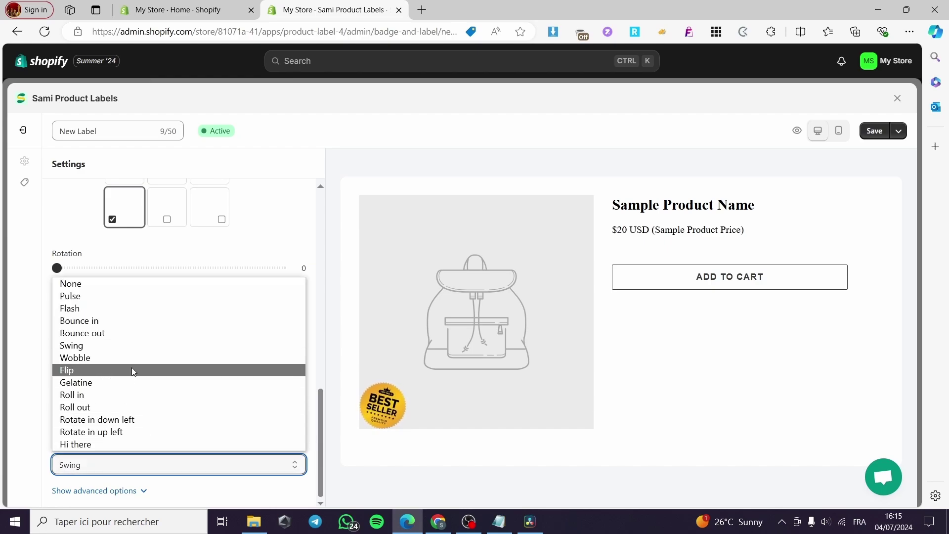
{"action": "left_click", "coordinate": [117, 323]}
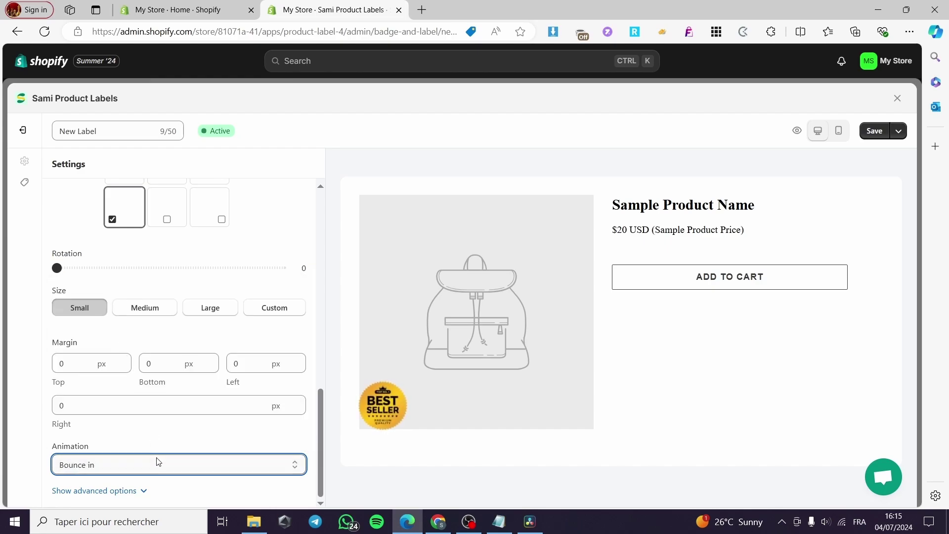
{"action": "left_click", "coordinate": [154, 470]}
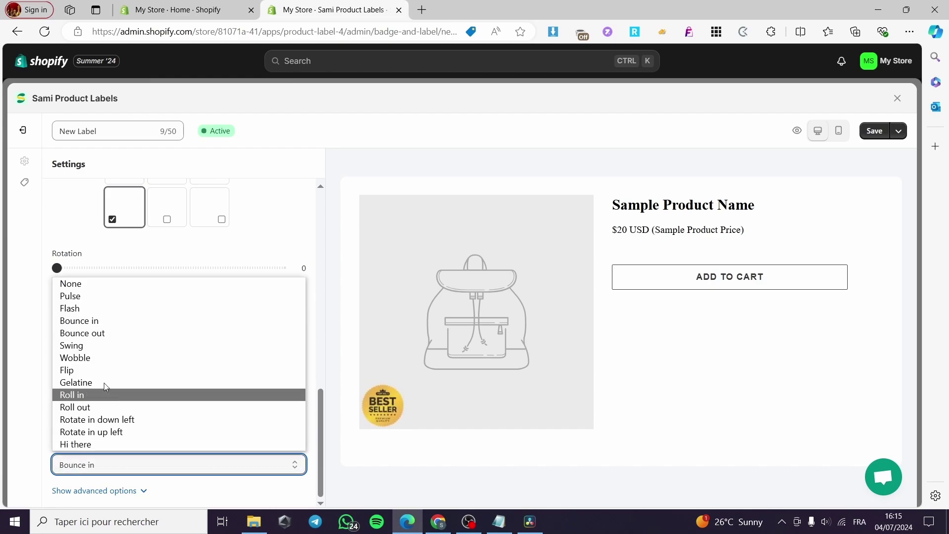
{"action": "left_click", "coordinate": [116, 337]}
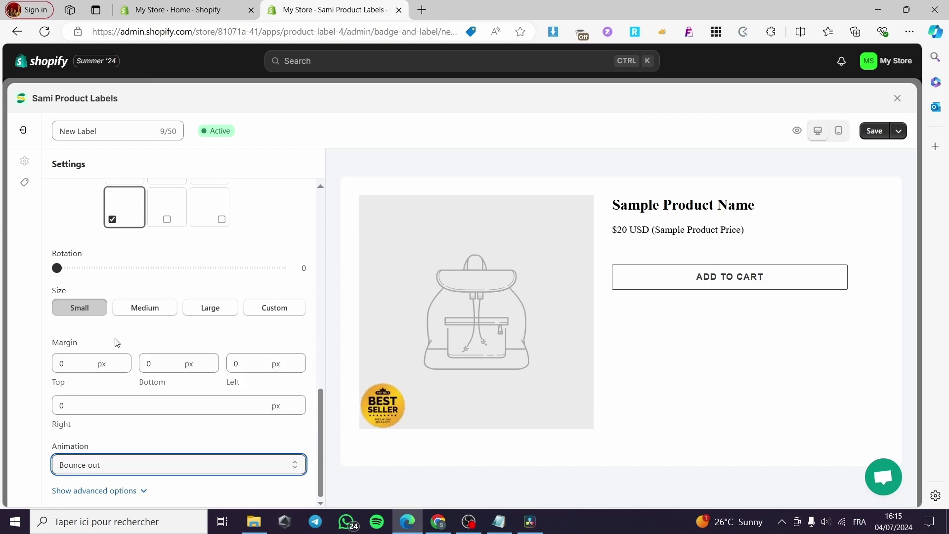
{"action": "left_click", "coordinate": [170, 464]}
{"action": "left_click", "coordinate": [98, 357]}
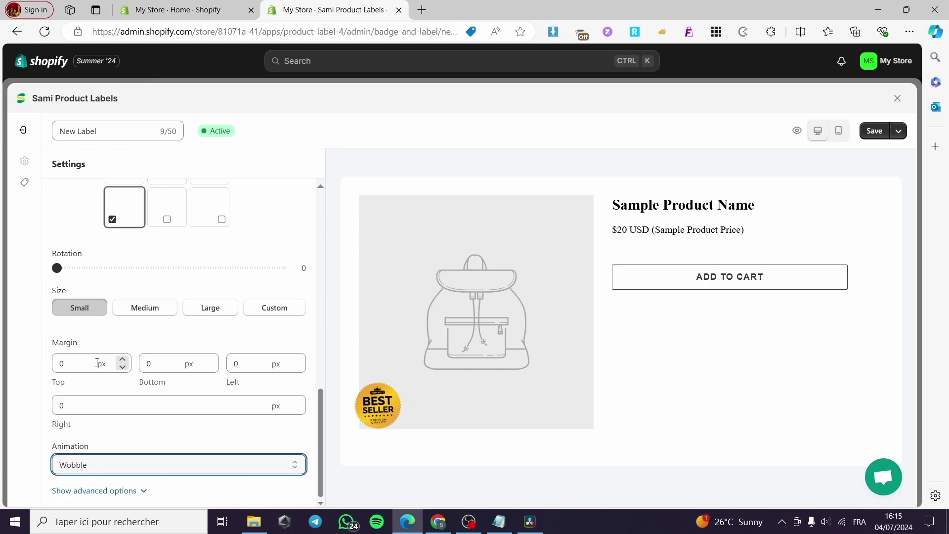
{"action": "left_click", "coordinate": [873, 131]}
Step: Exit the label editor and return to the Sami Product Labels Badges & Labels page
{"action": "left_click", "coordinate": [22, 184]}
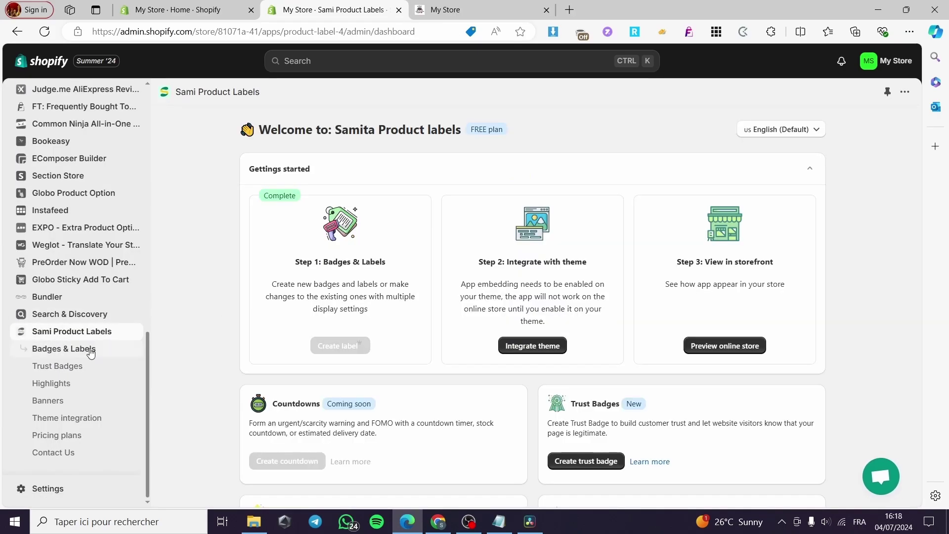
{"action": "left_click", "coordinate": [90, 349]}
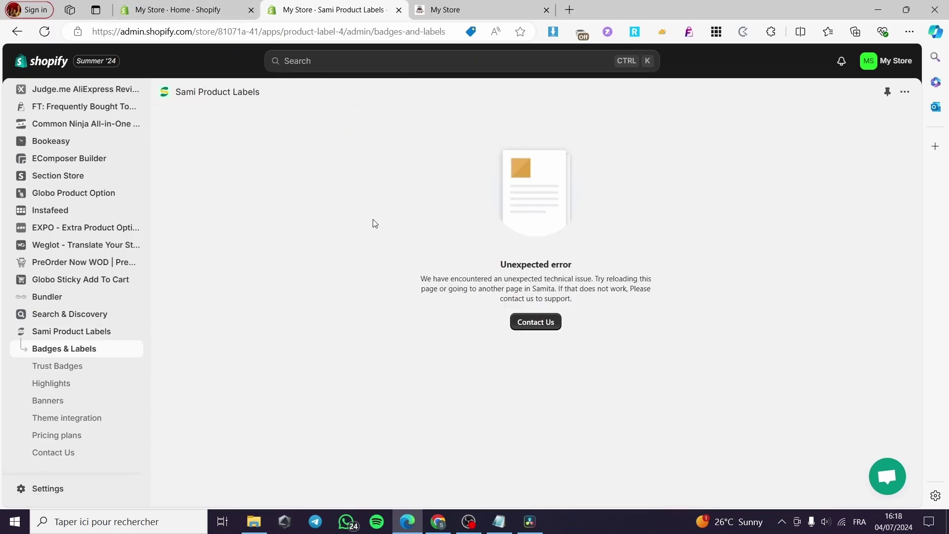
{"action": "left_click", "coordinate": [76, 332]}
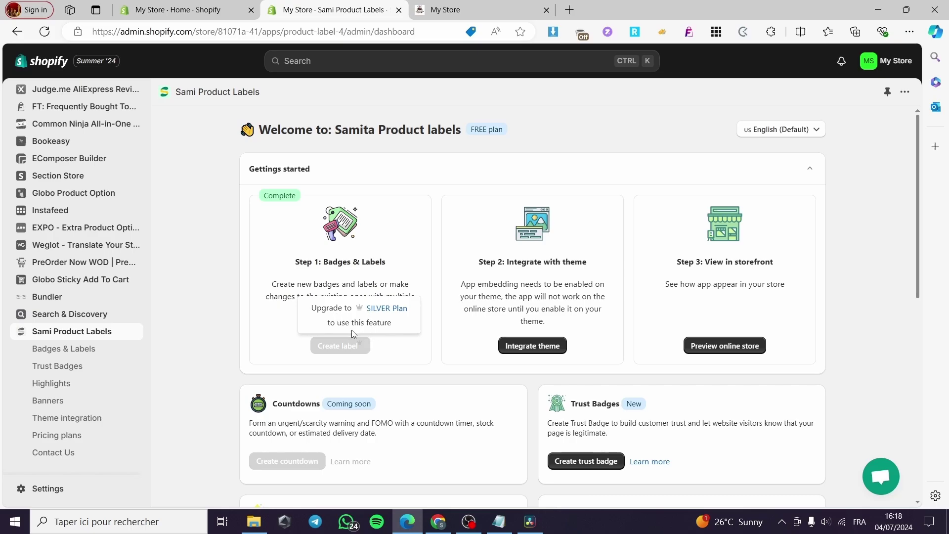
Step: On the My Store tab, review the Best Sellers Collection's bottom-left Best Seller badges
{"action": "left_click", "coordinate": [465, 6]}
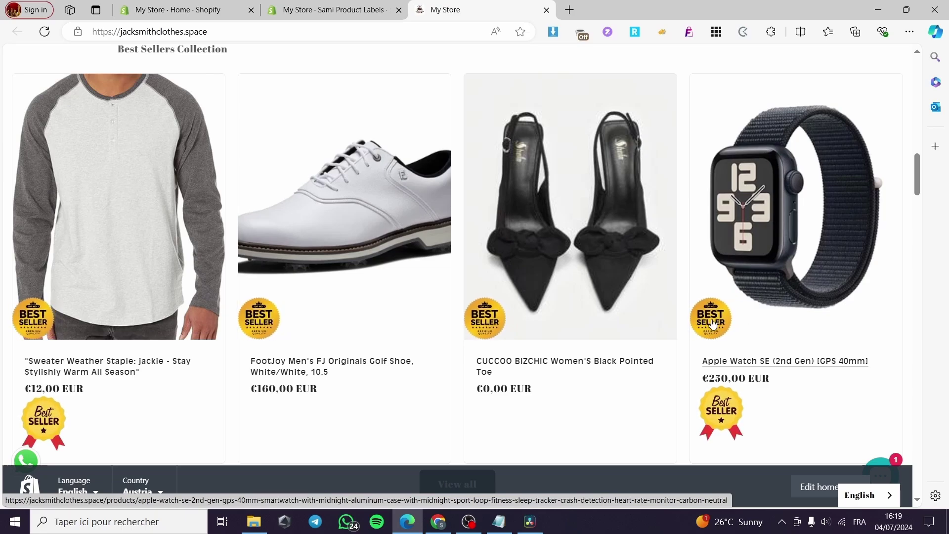
{"action": "scroll", "coordinate": [810, 317], "scroll_direction": "down", "scroll_amount": 5}
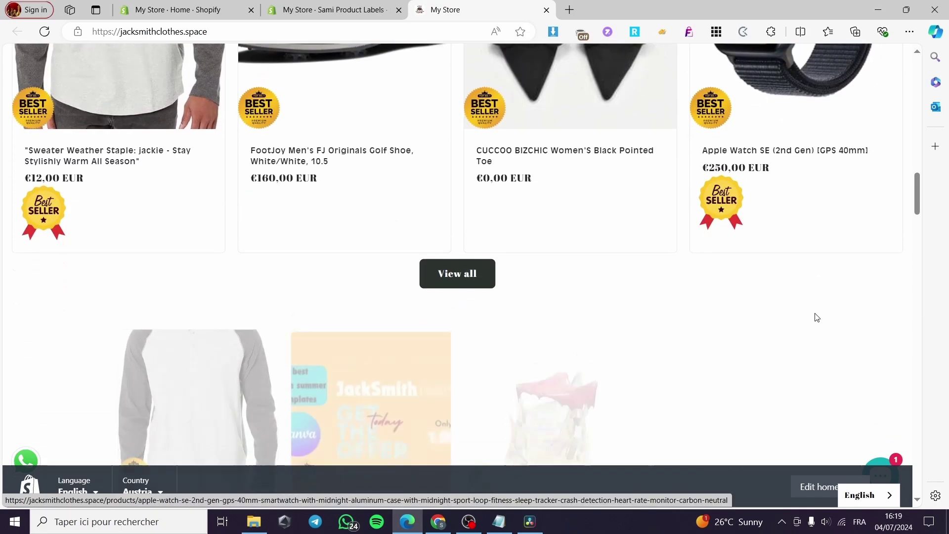
{"action": "scroll", "coordinate": [815, 317], "scroll_direction": "up", "scroll_amount": 7}
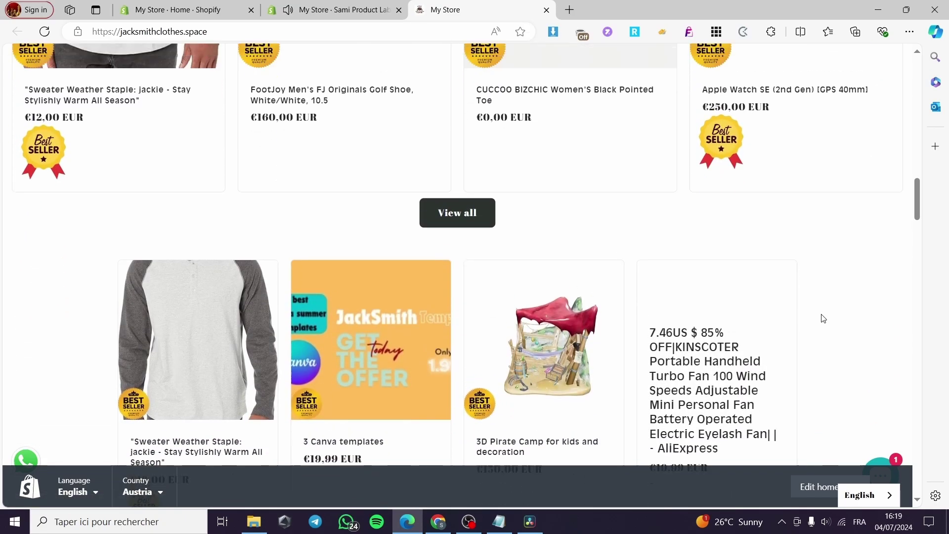